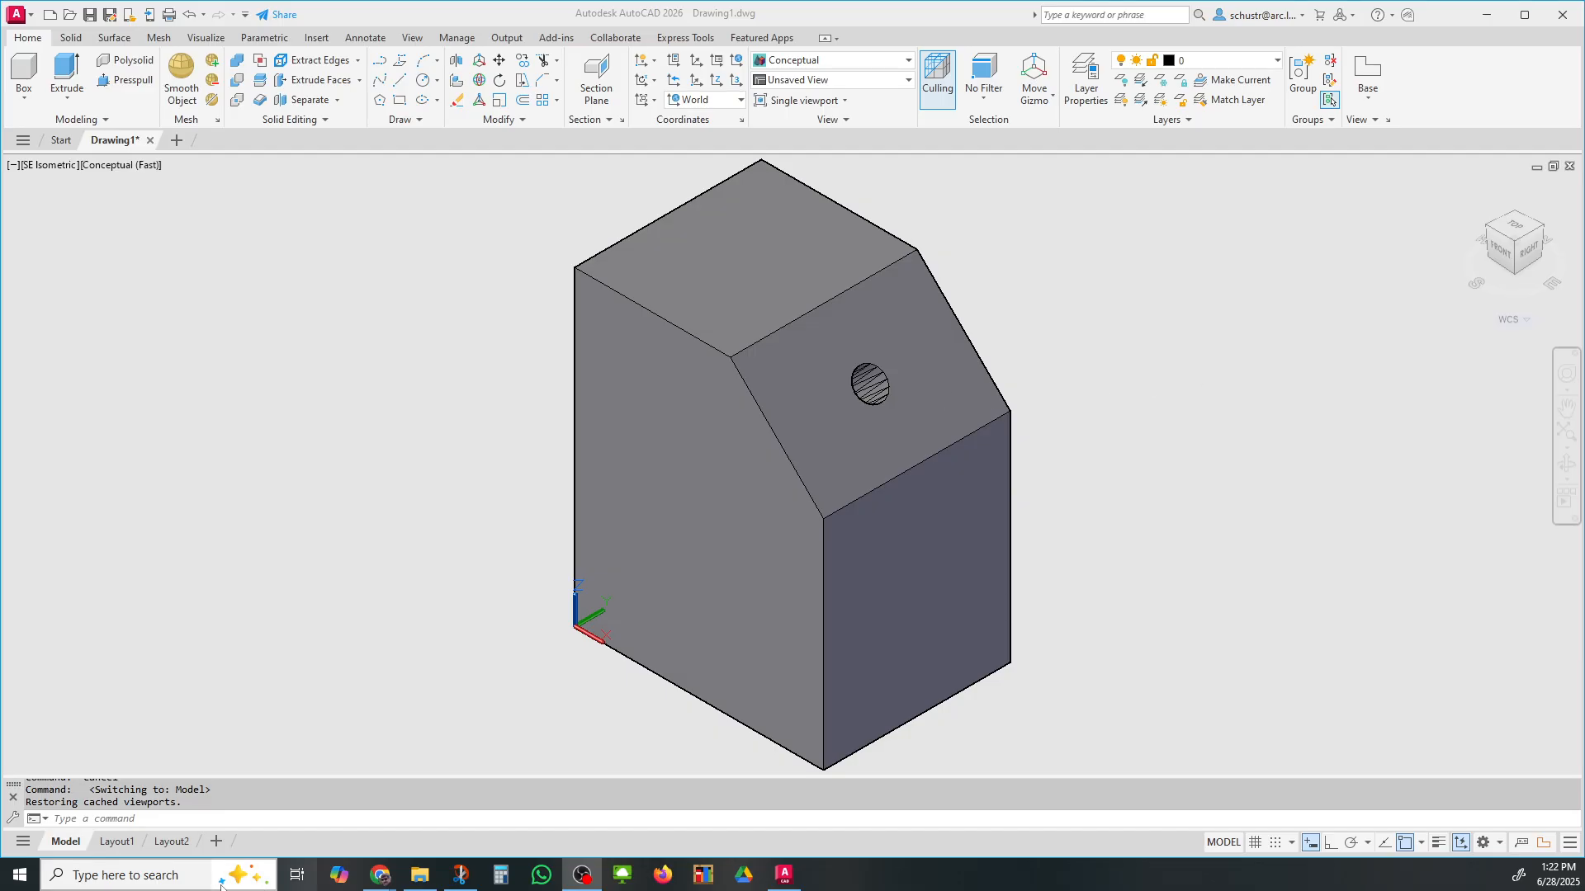
Step: Open the Layout1 sheet and point out its existing orthographic, auxiliary and isometric views
click(119, 844)
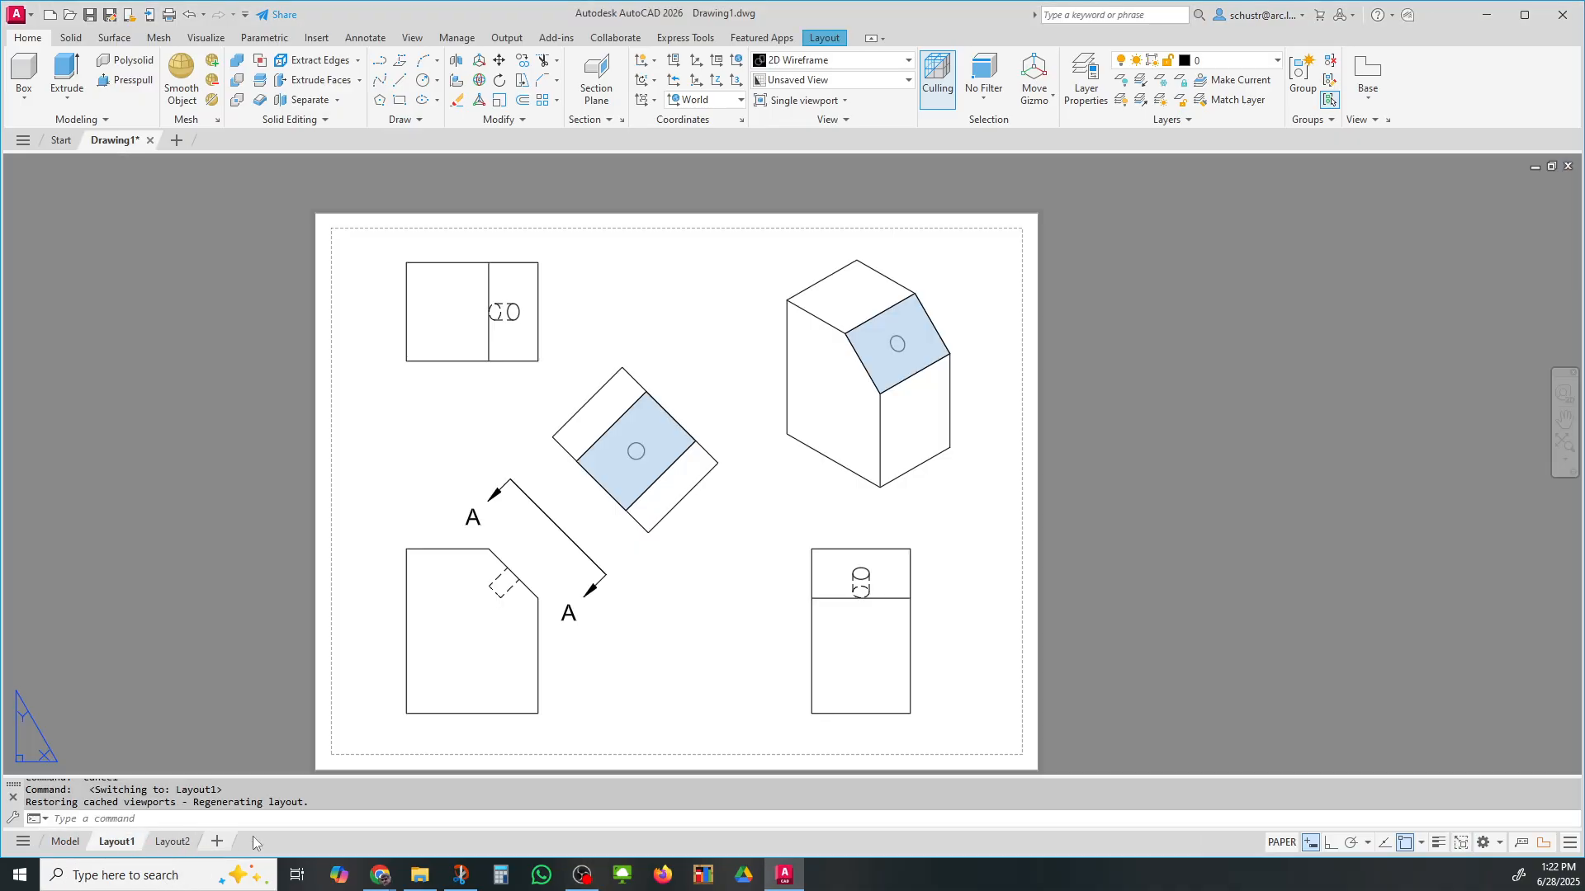
key(ctrl)
key(ctrl)
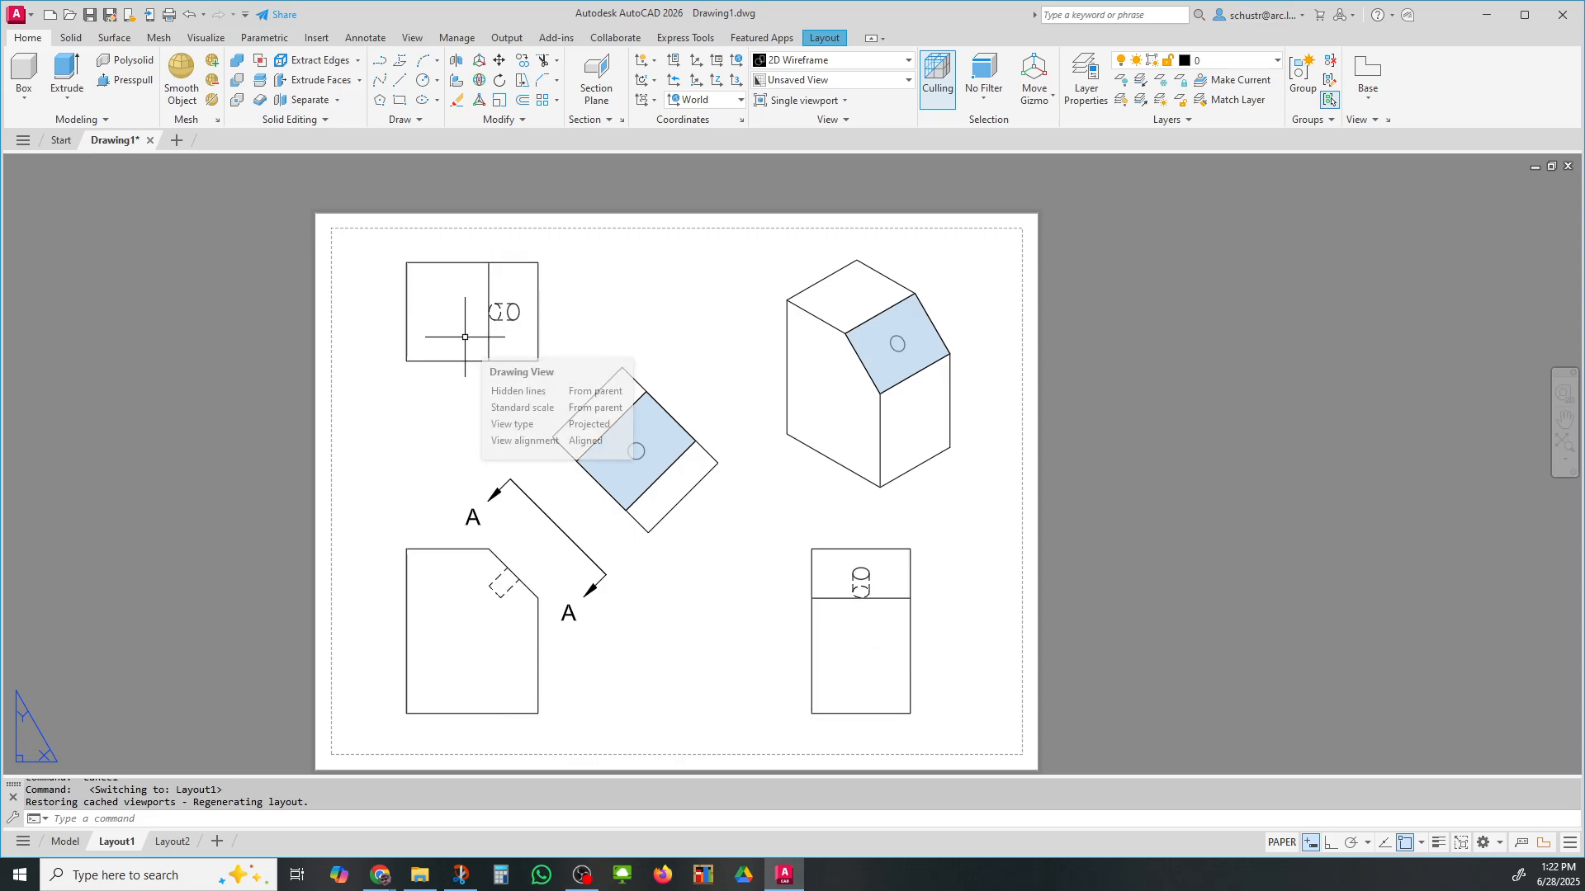
key(ctrl)
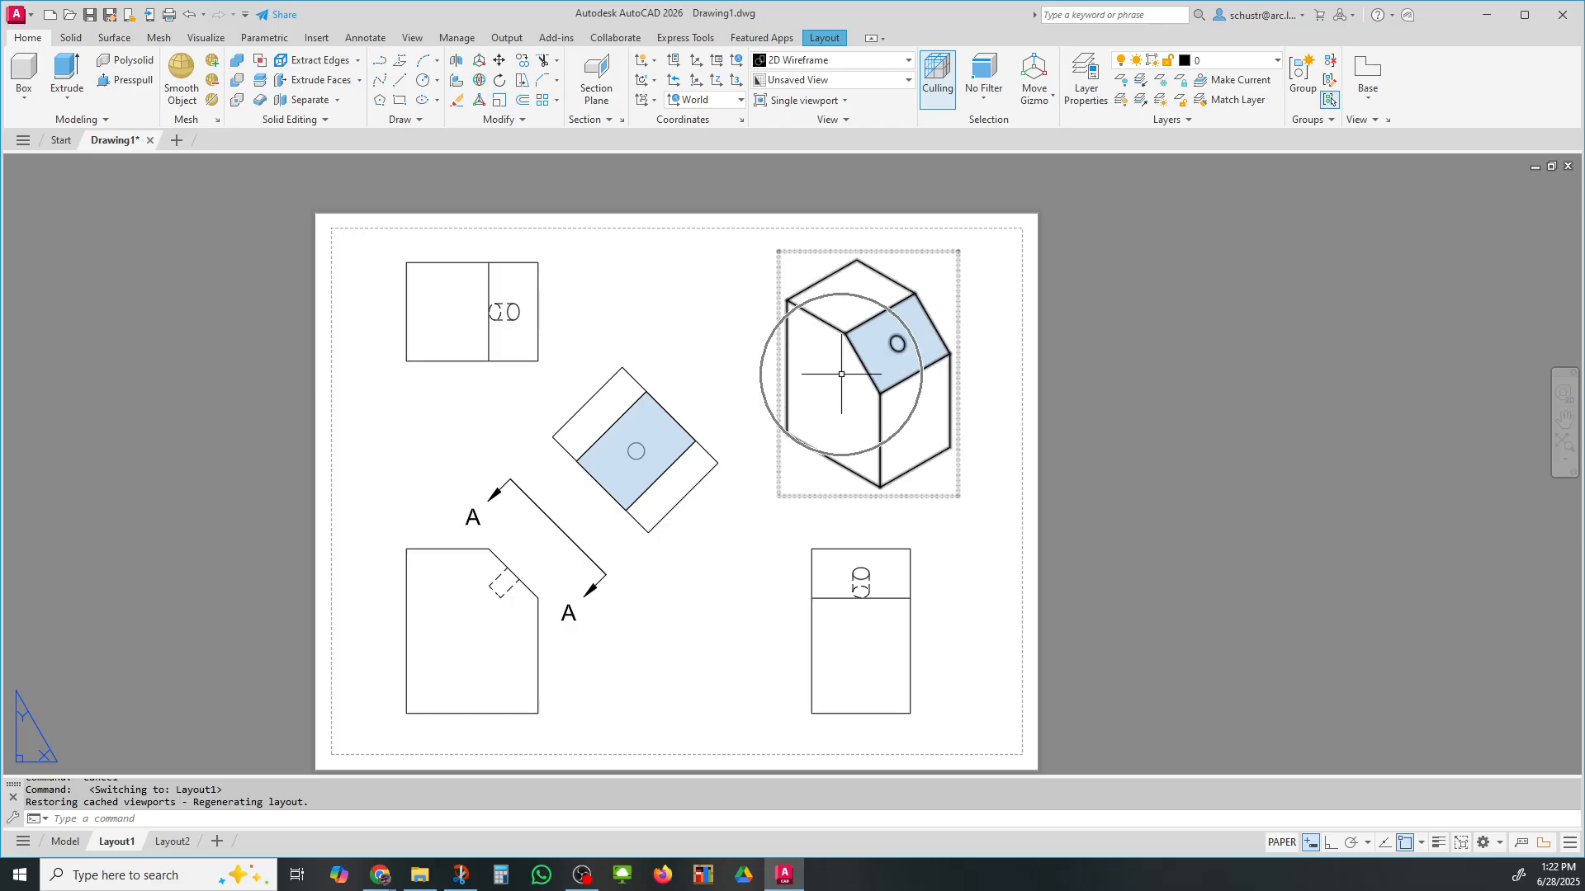
key(ctrl)
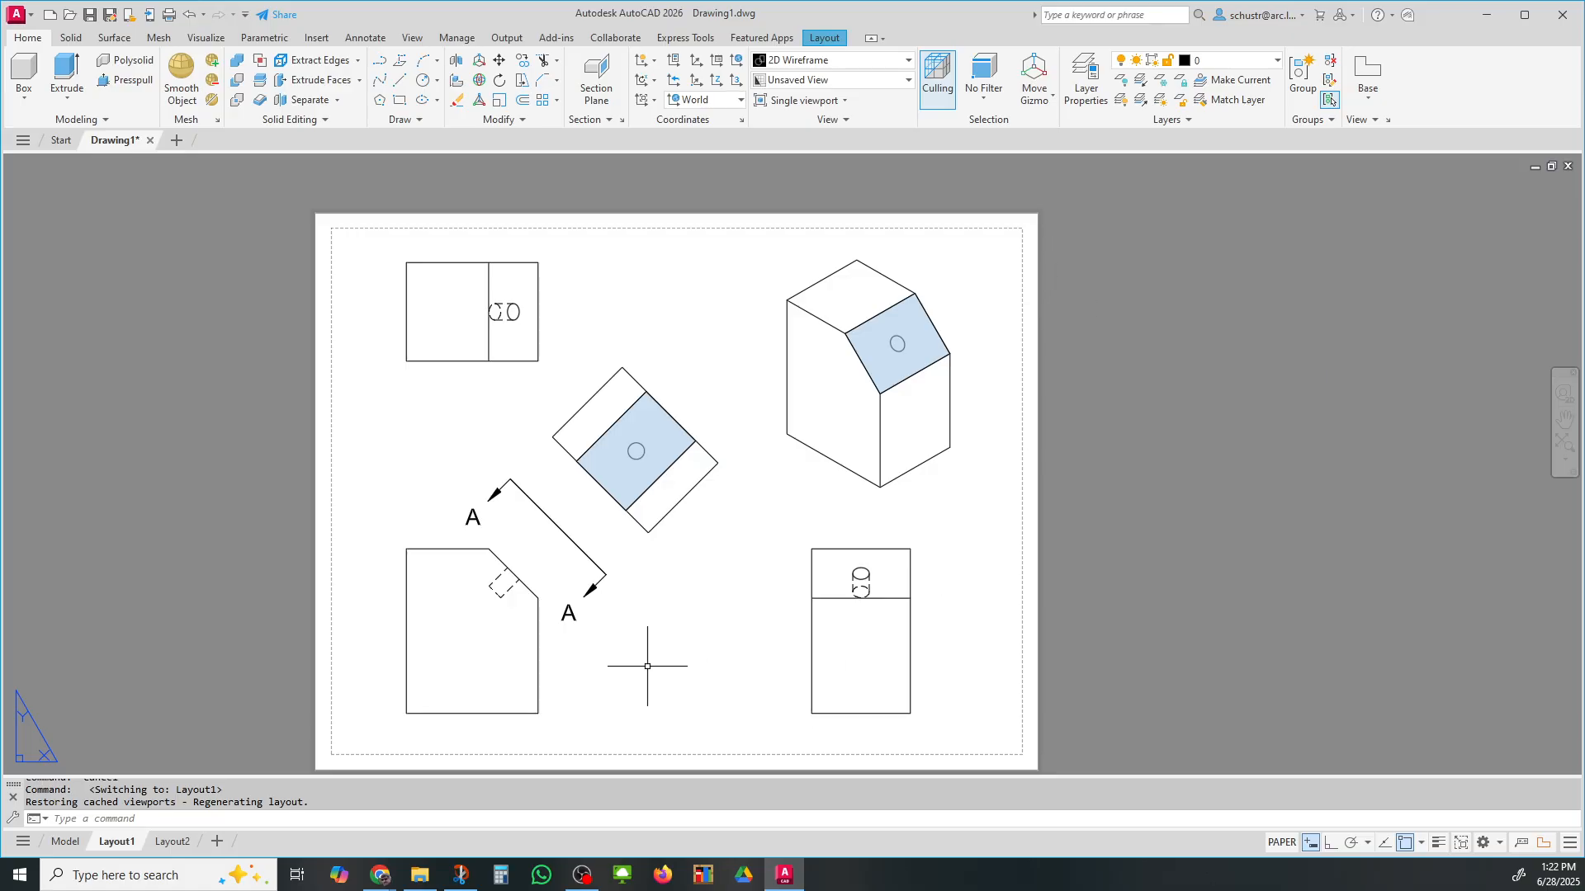
key(ctrl)
key(ctrl)
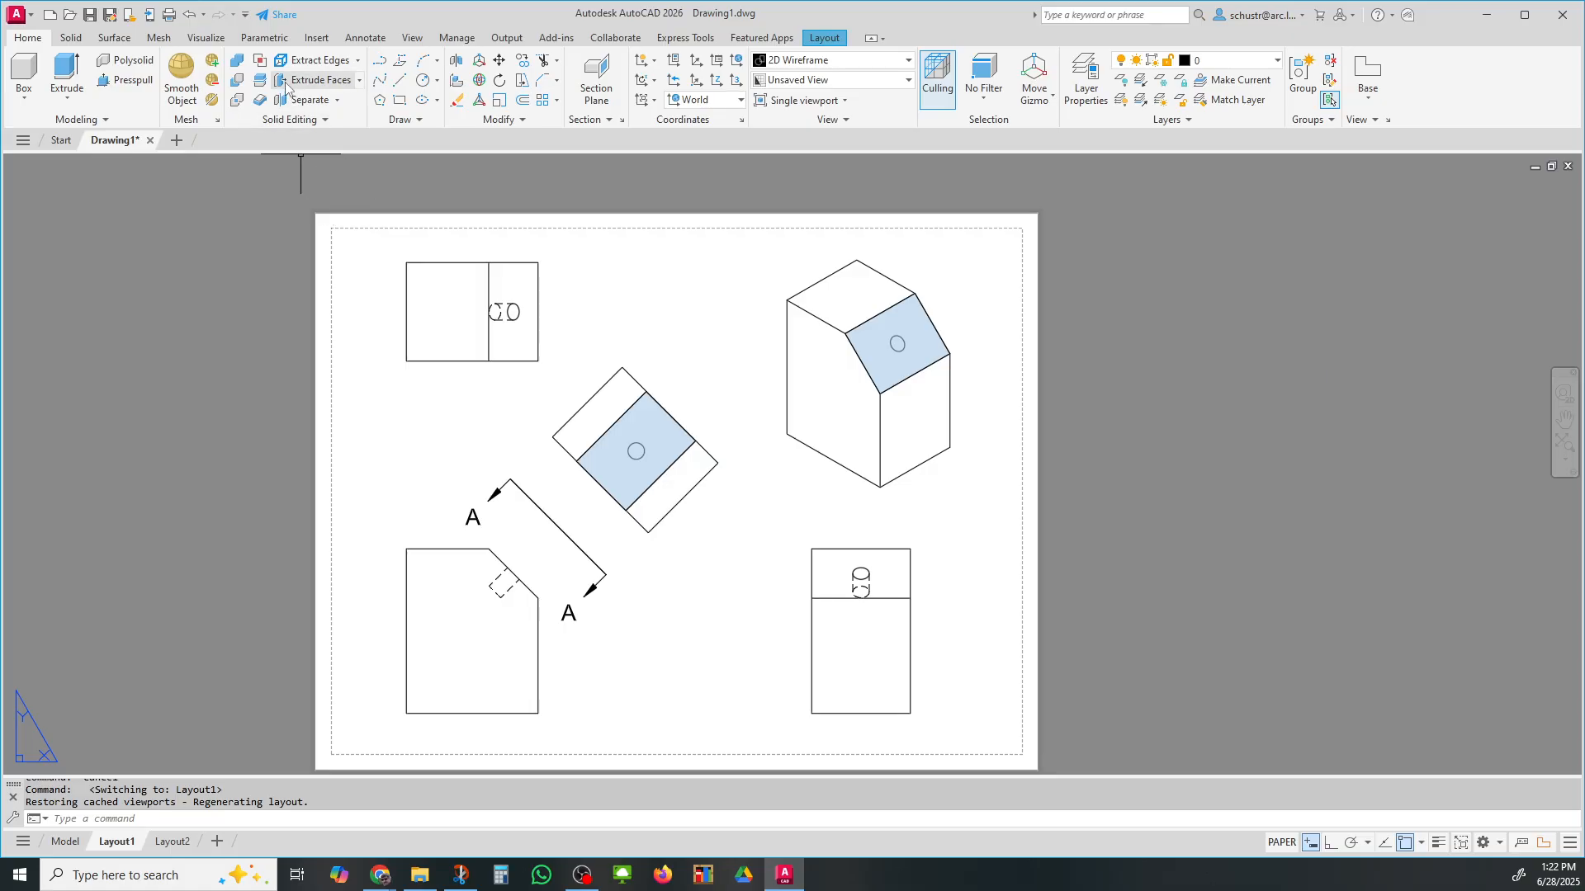
Step: Try to add a diameter dimension to the hole in the right side view and the isometric view
click(366, 37)
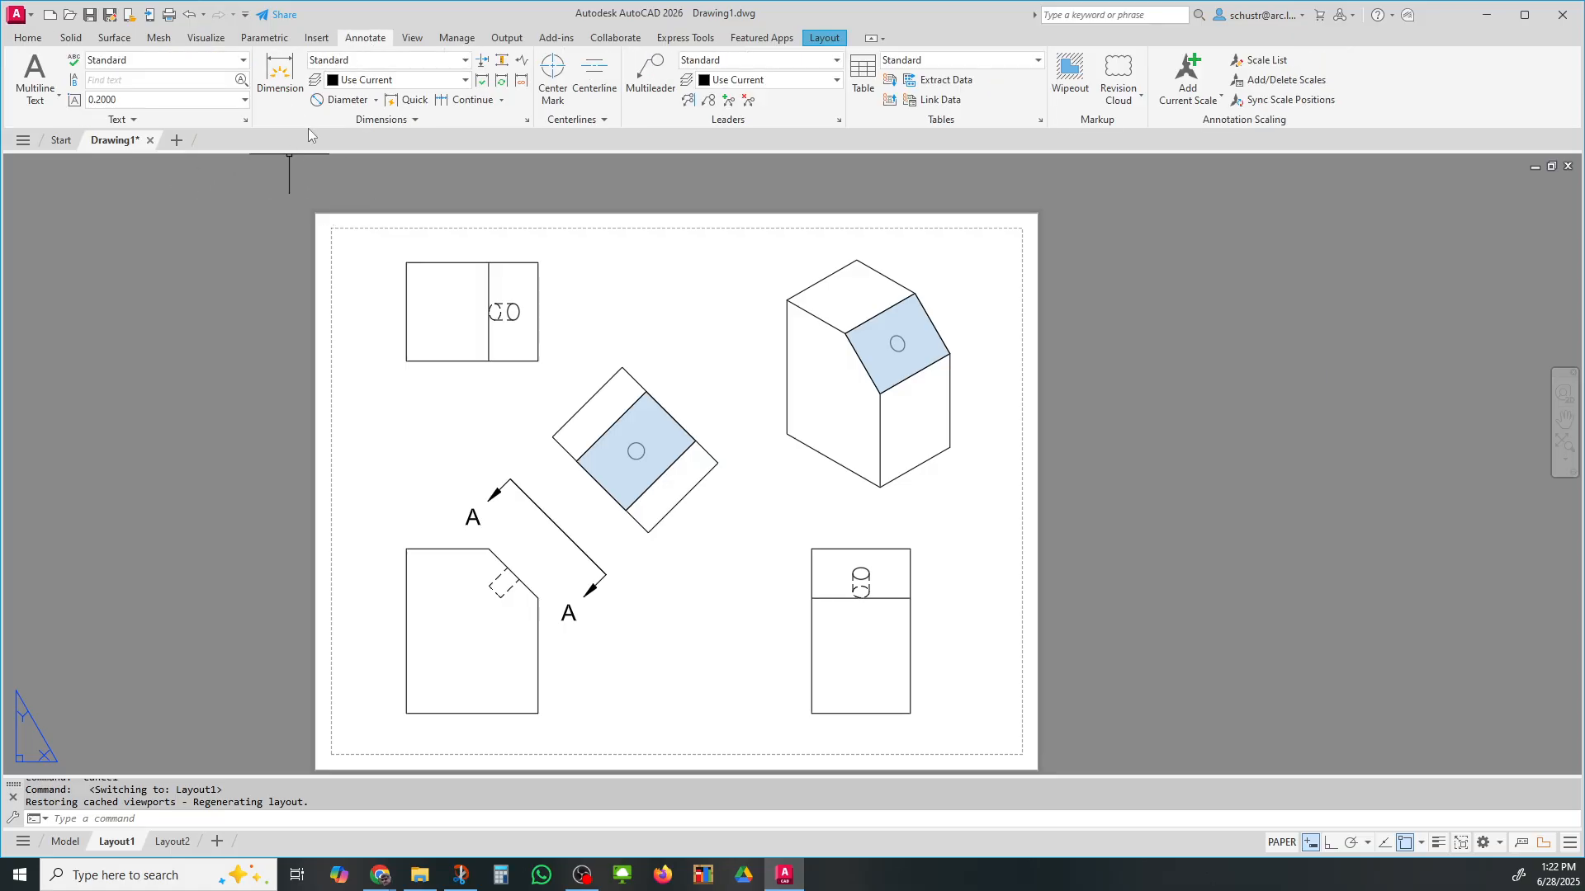
click(324, 102)
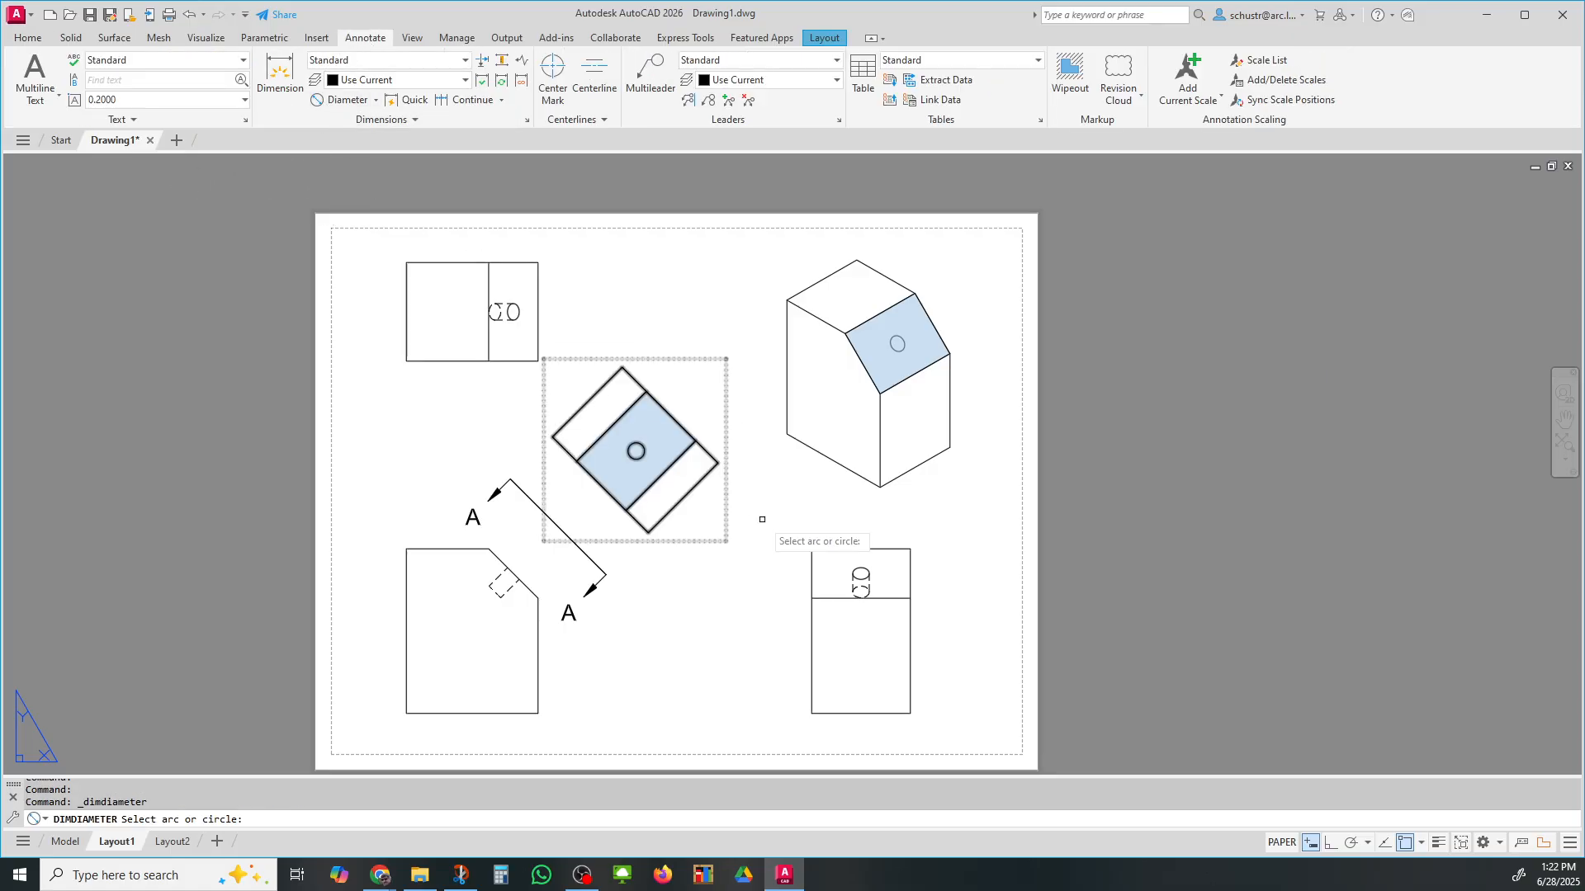
click(857, 569)
click(857, 570)
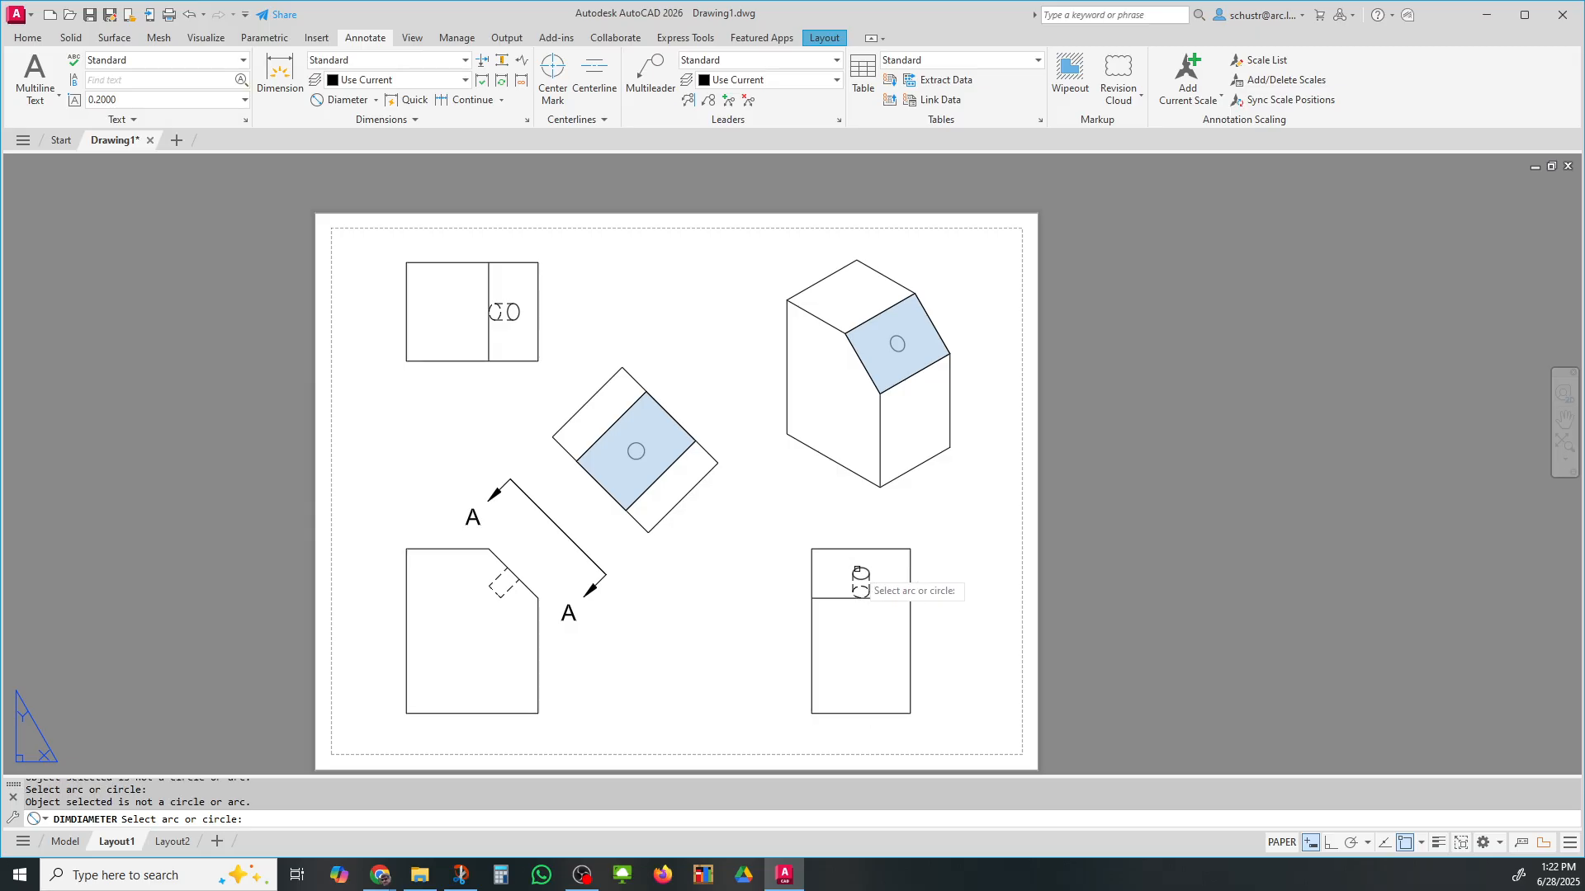
click(897, 345)
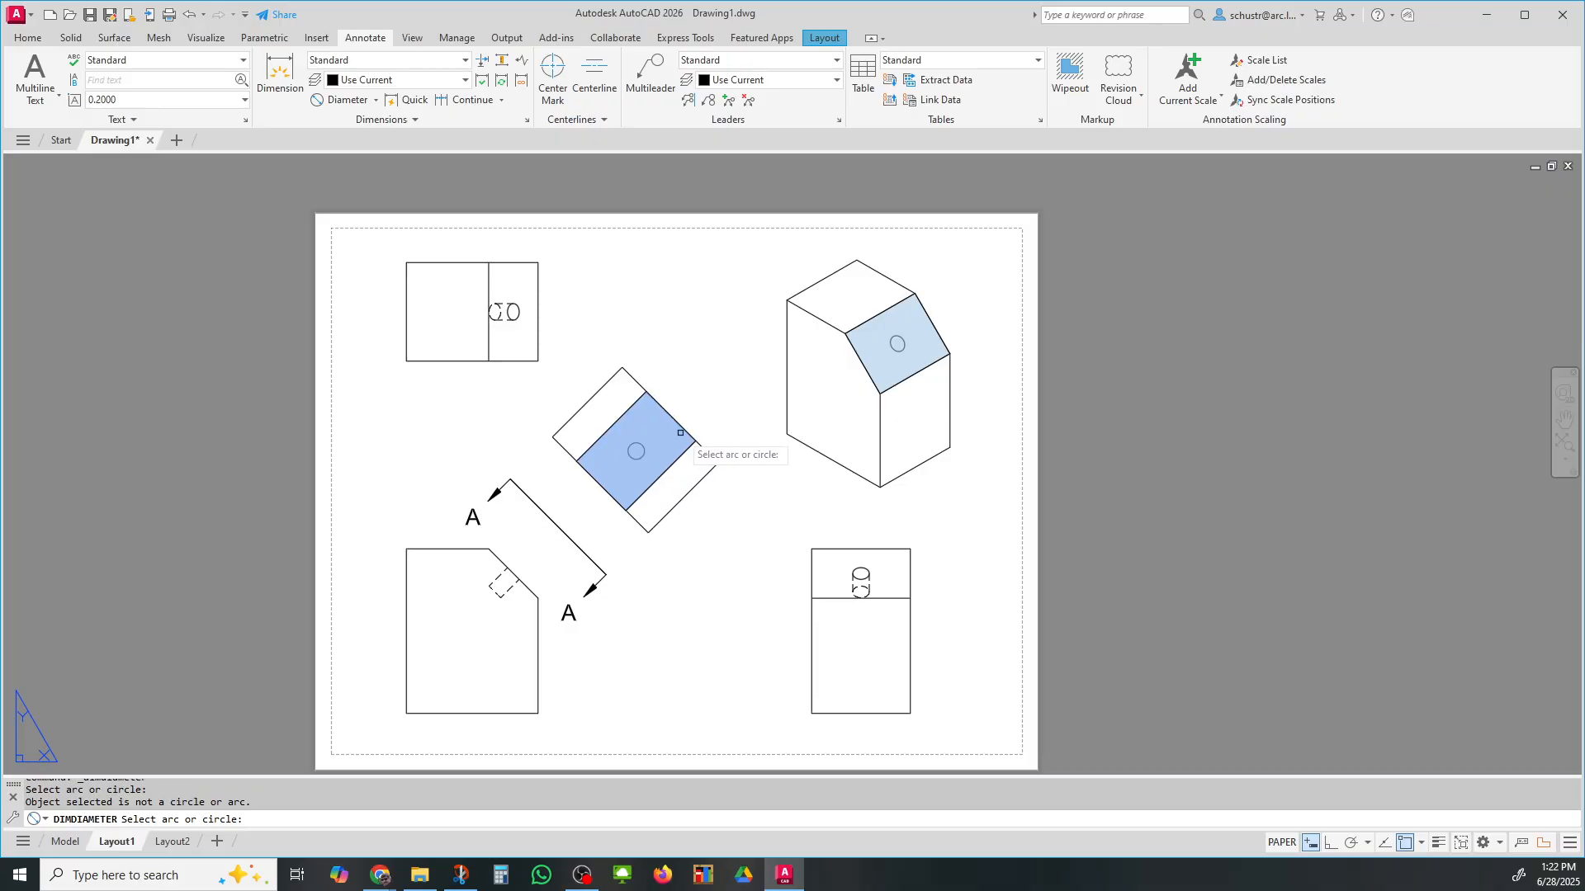
key(Escape)
key(Escape)
Step: Delete the blue hatch from the inclined face in the auxiliary view
click(666, 440)
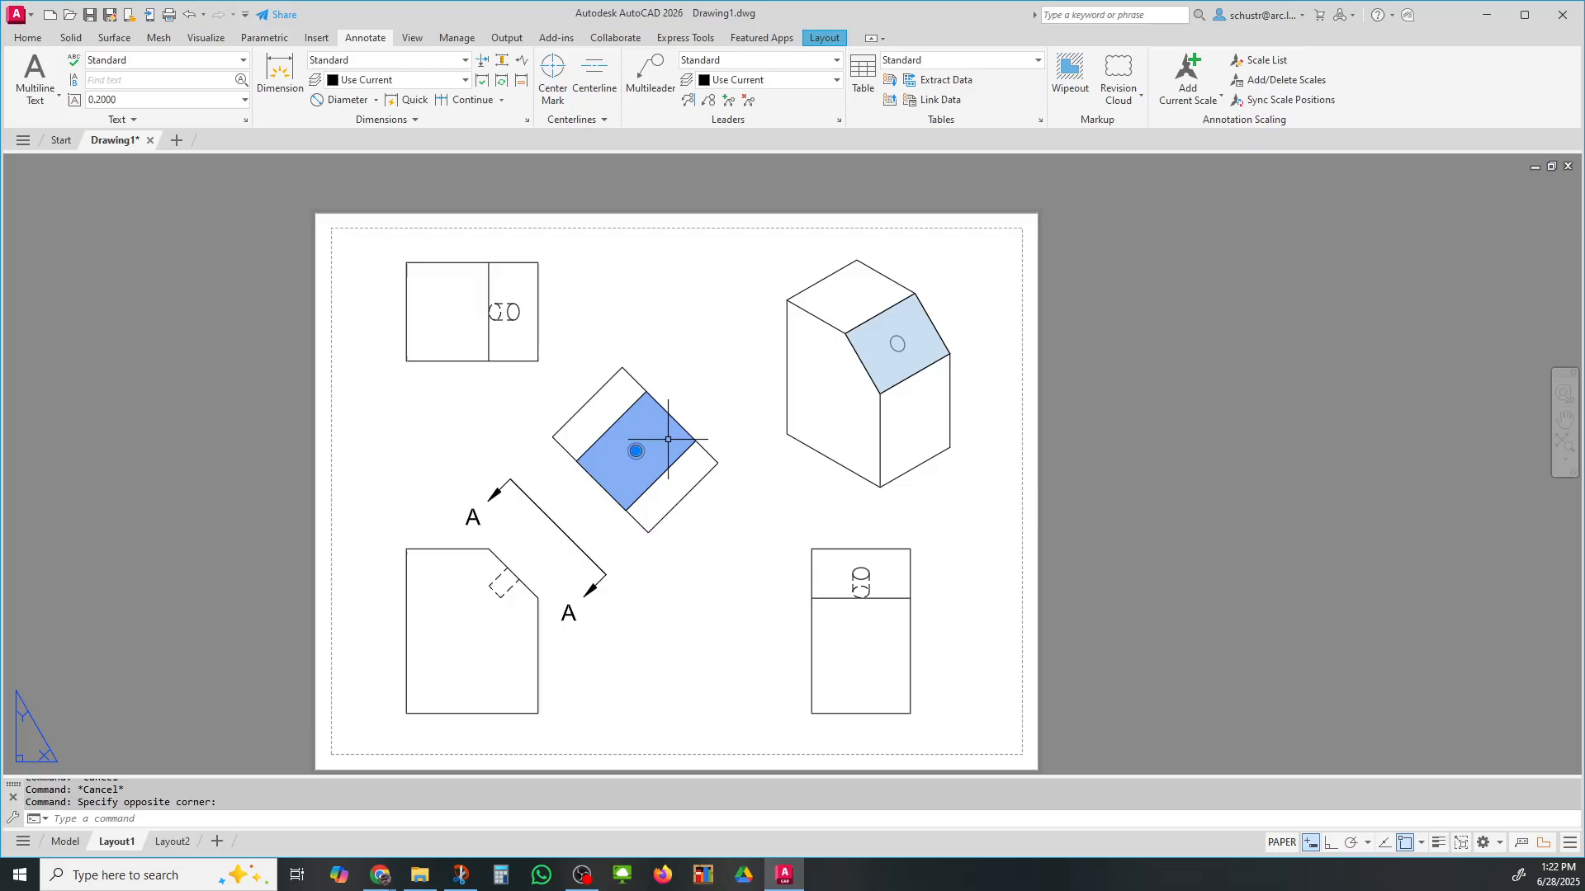
key(Delete)
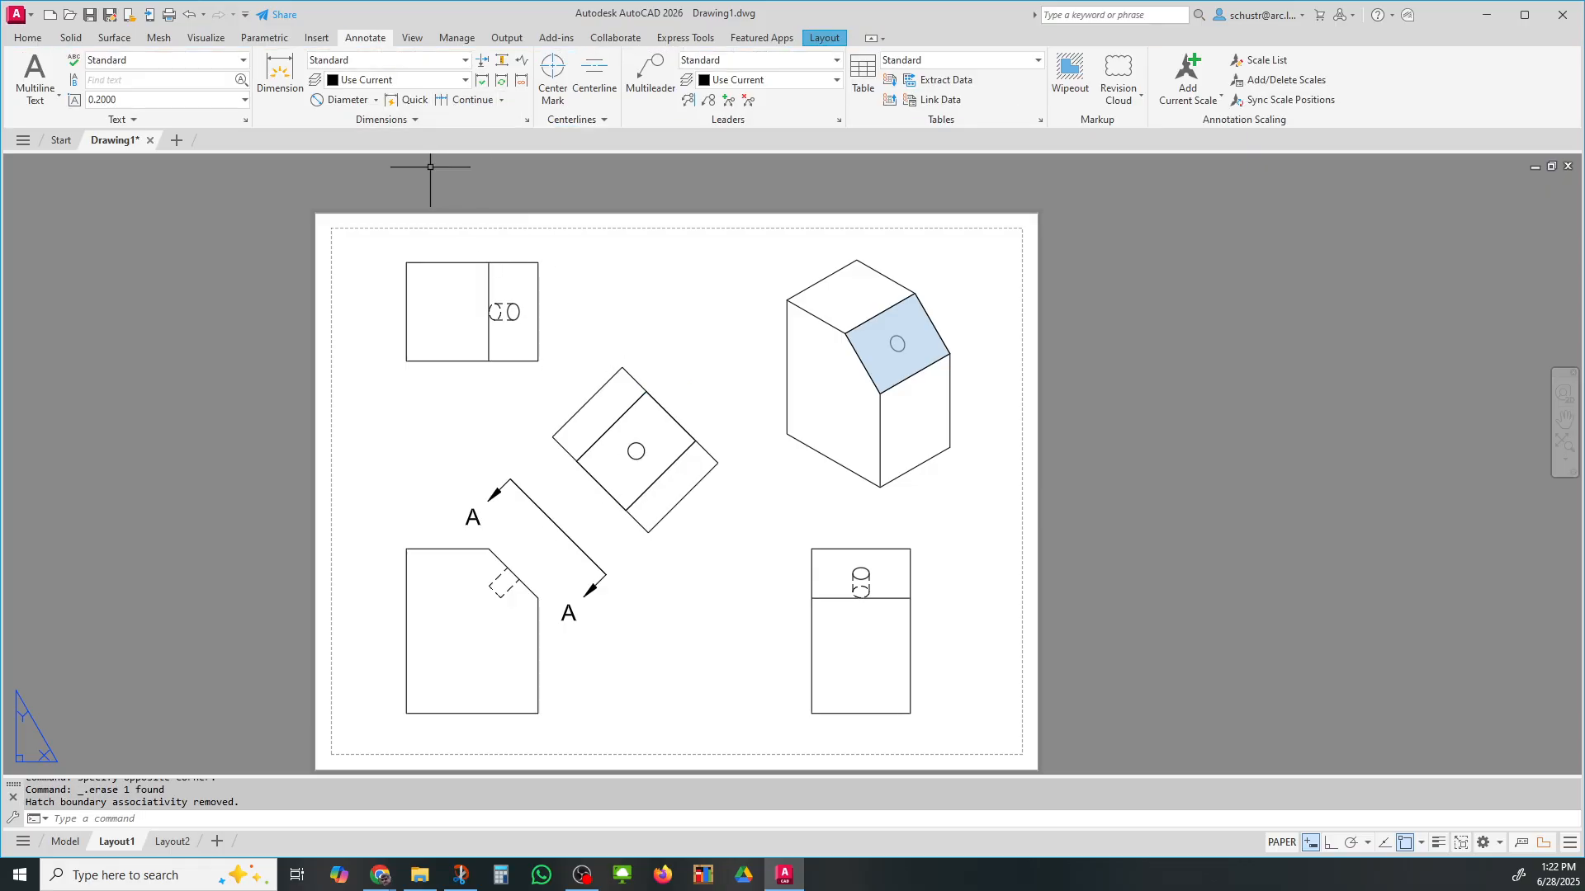
Step: Try a diameter dimension on the circular hole in the auxiliary view without placing it
click(338, 100)
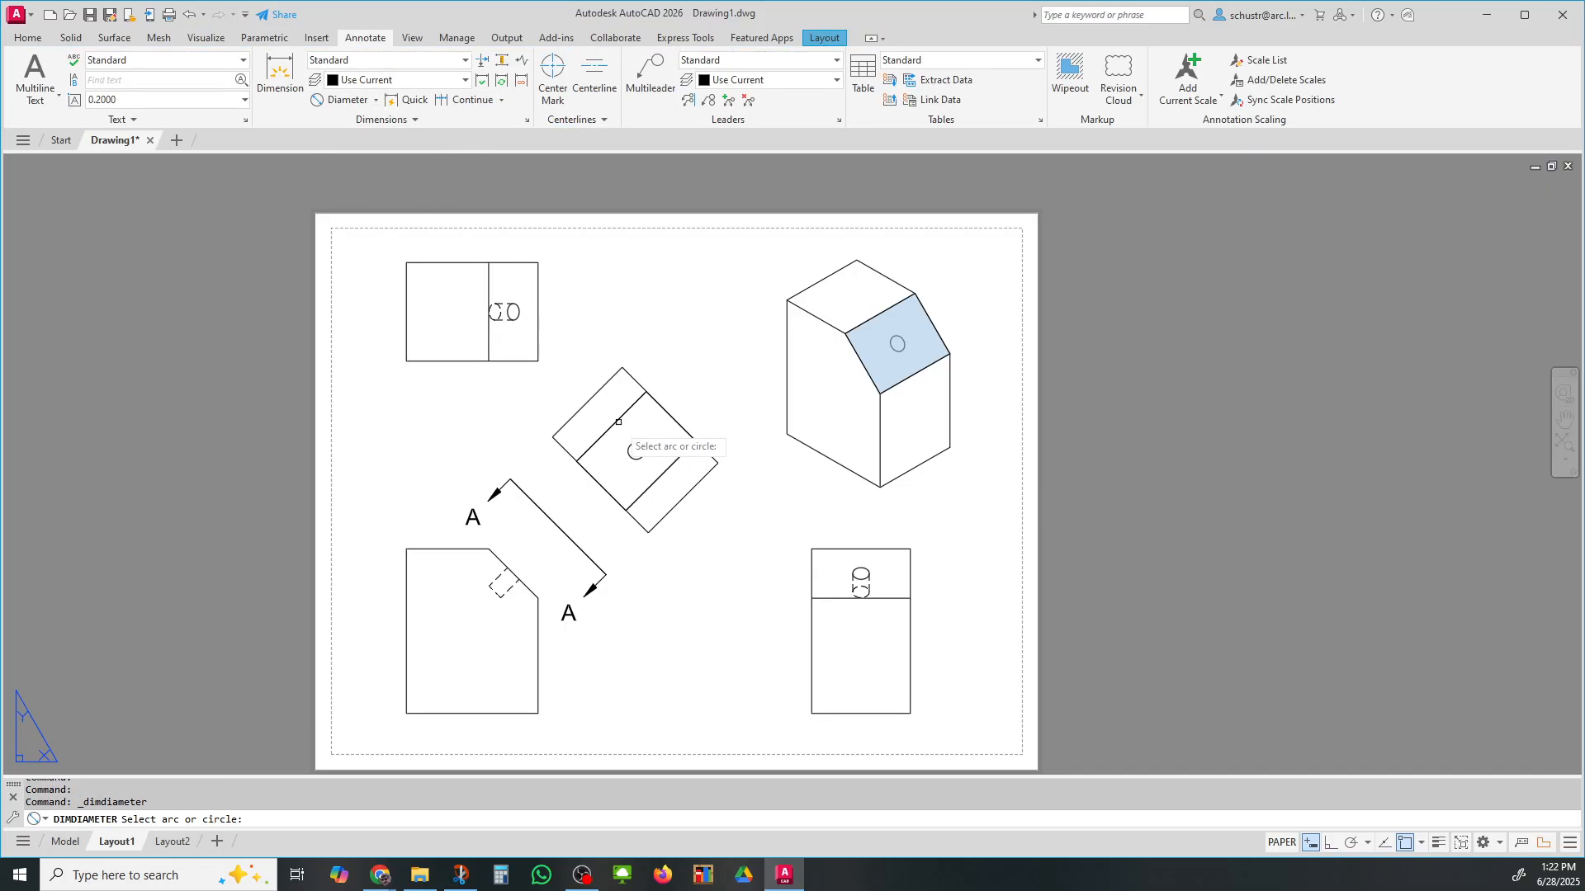
click(635, 449)
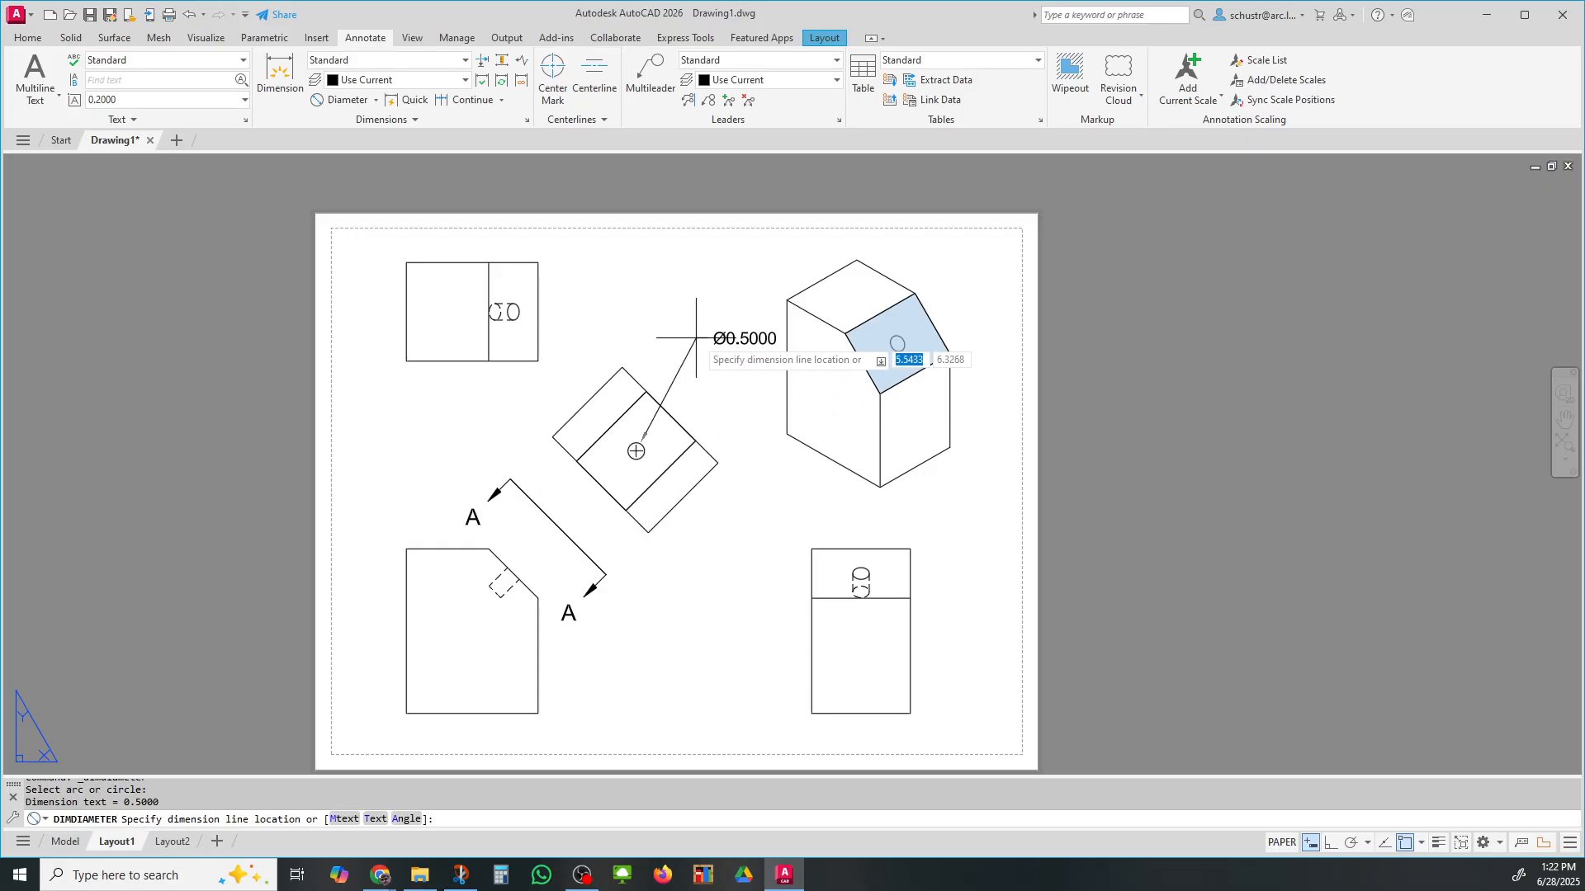
key(Escape)
key(Escape)
Step: Delete the auxiliary view together with section line A-A and the two loose outline lines drawn over it
click(720, 593)
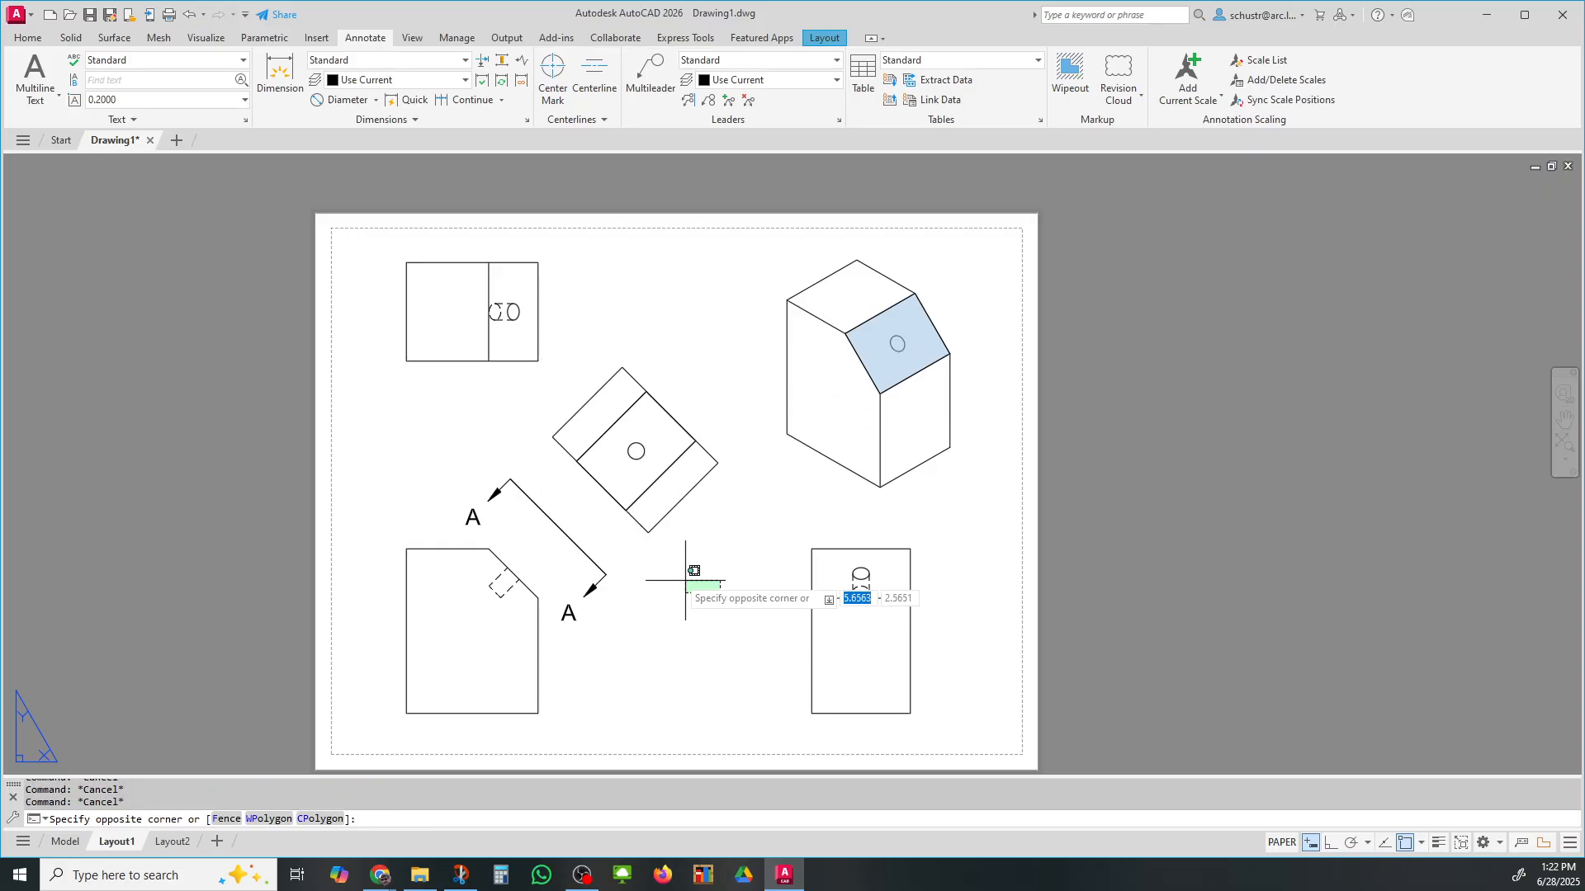
click(591, 455)
key(Delete)
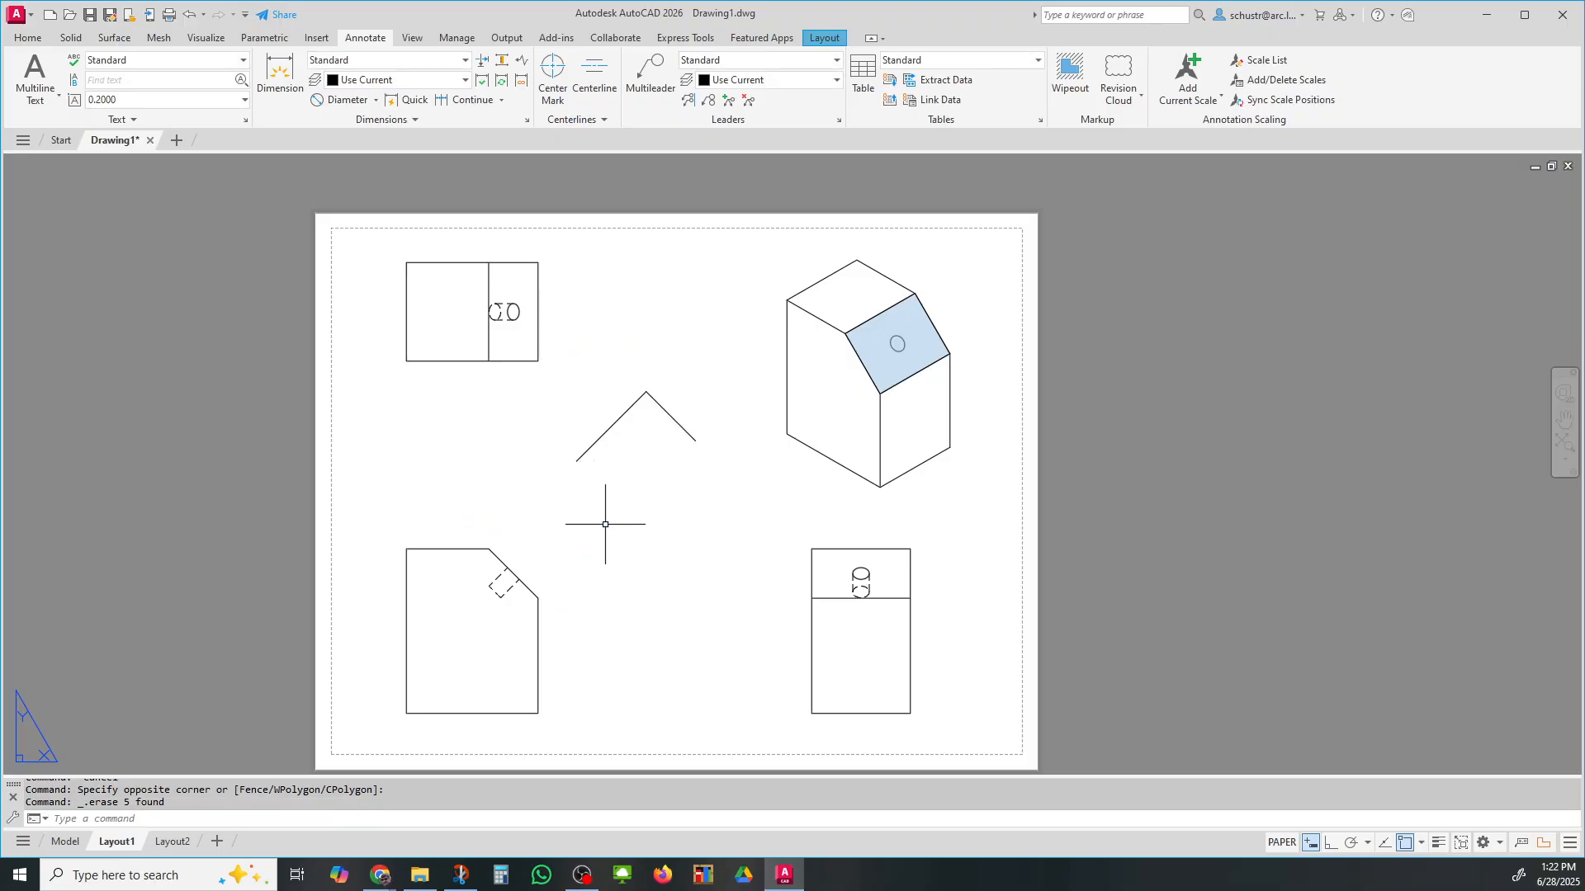
click(690, 503)
click(608, 365)
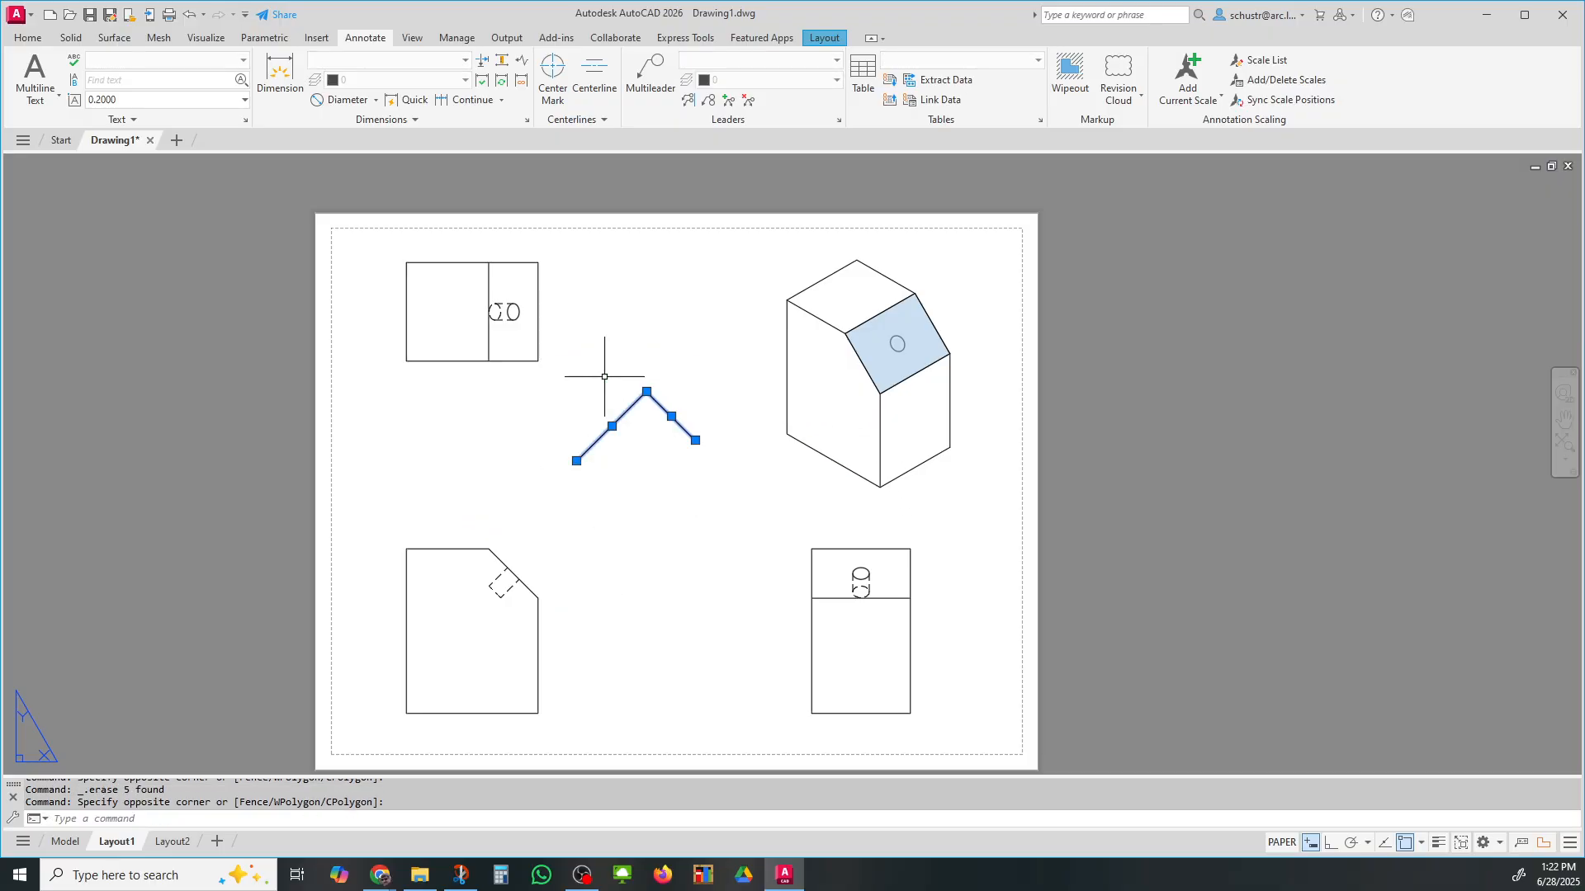
key(Delete)
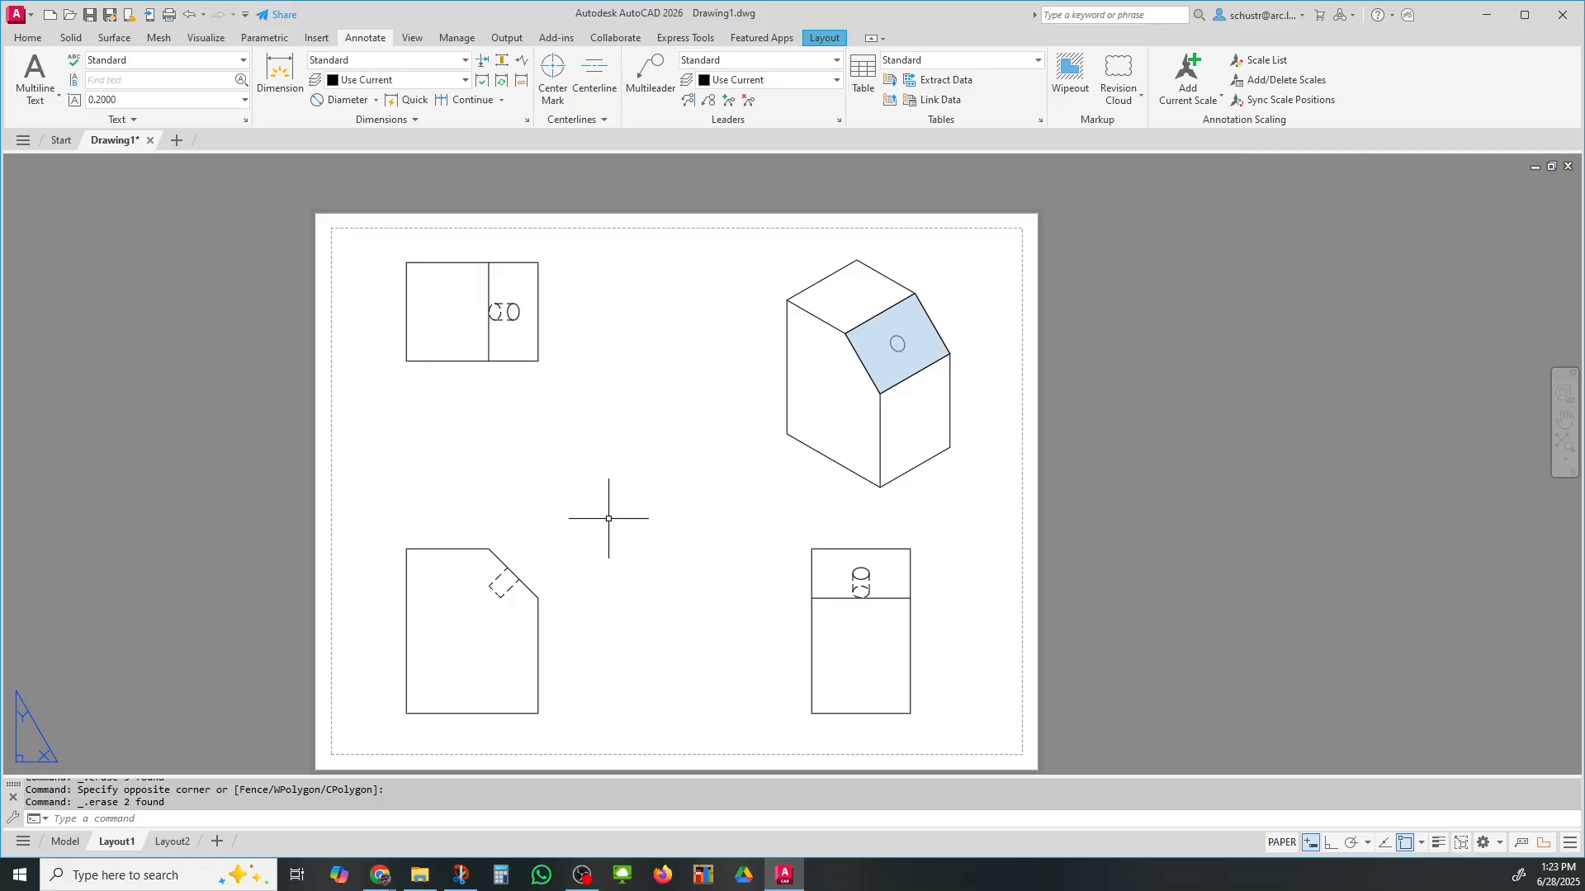
key(ctrl)
key(ctrl)
key(ctrl)
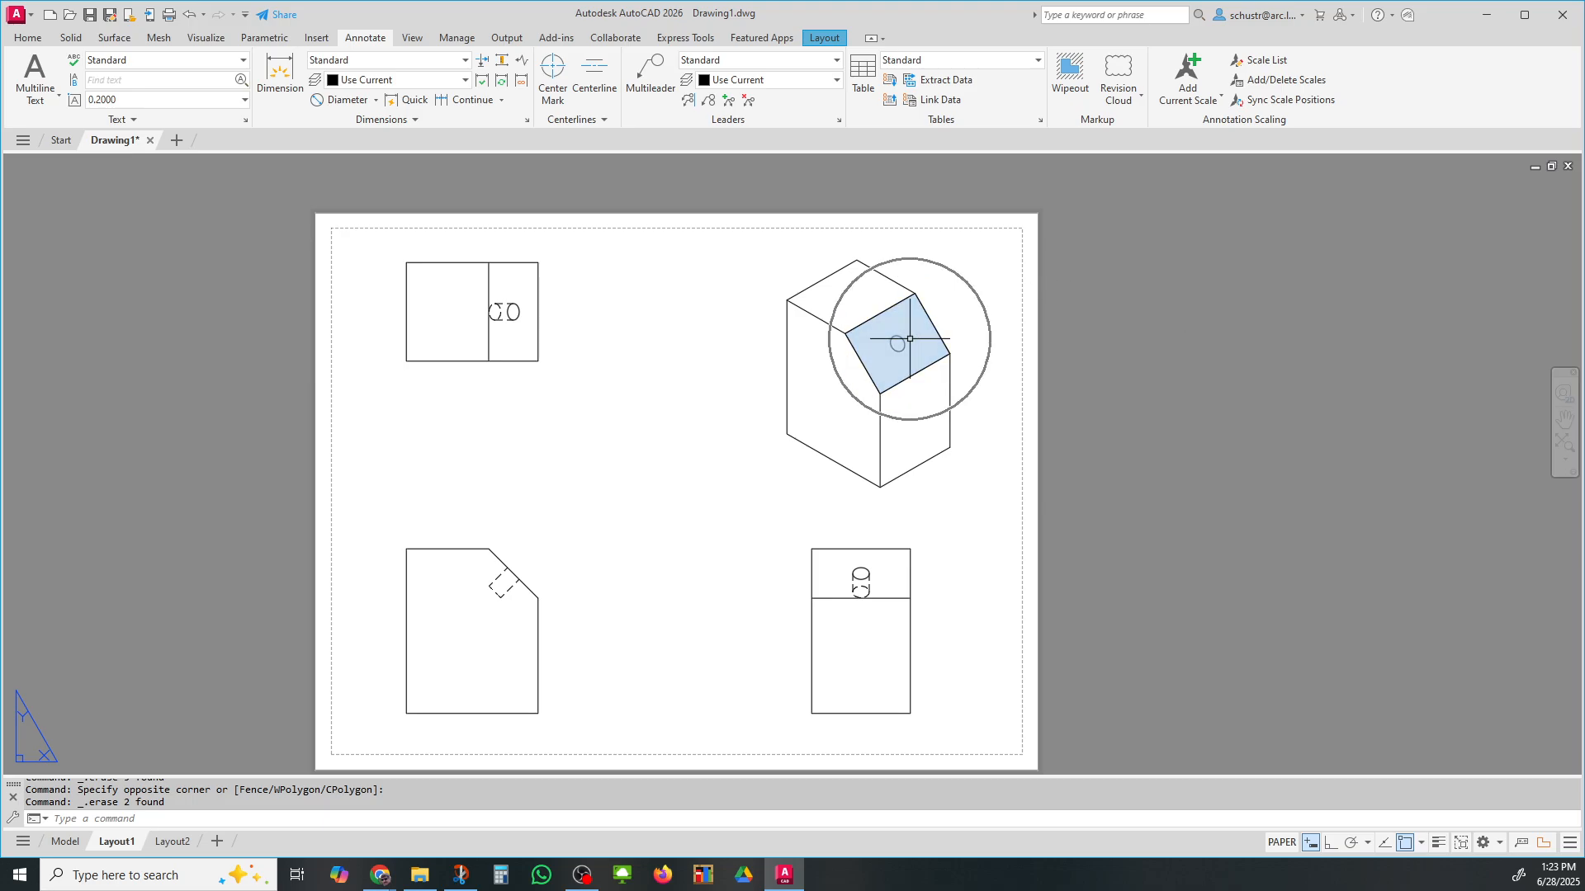
click(824, 38)
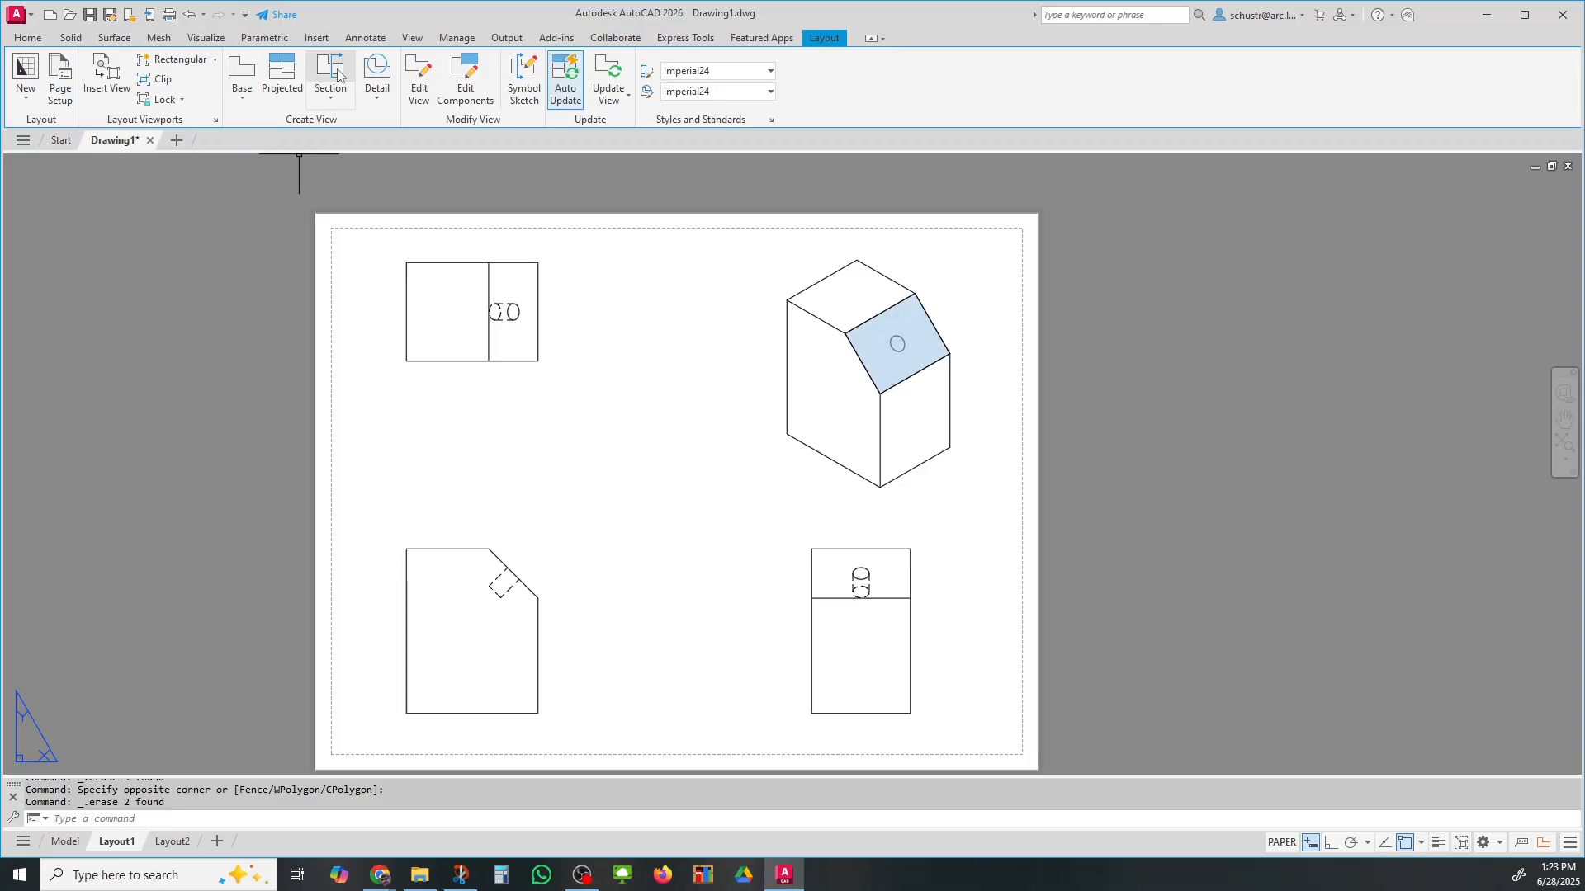
Step: Draw a line over the front view's slanted edge, from its upper endpoint to its lower endpoint
click(27, 38)
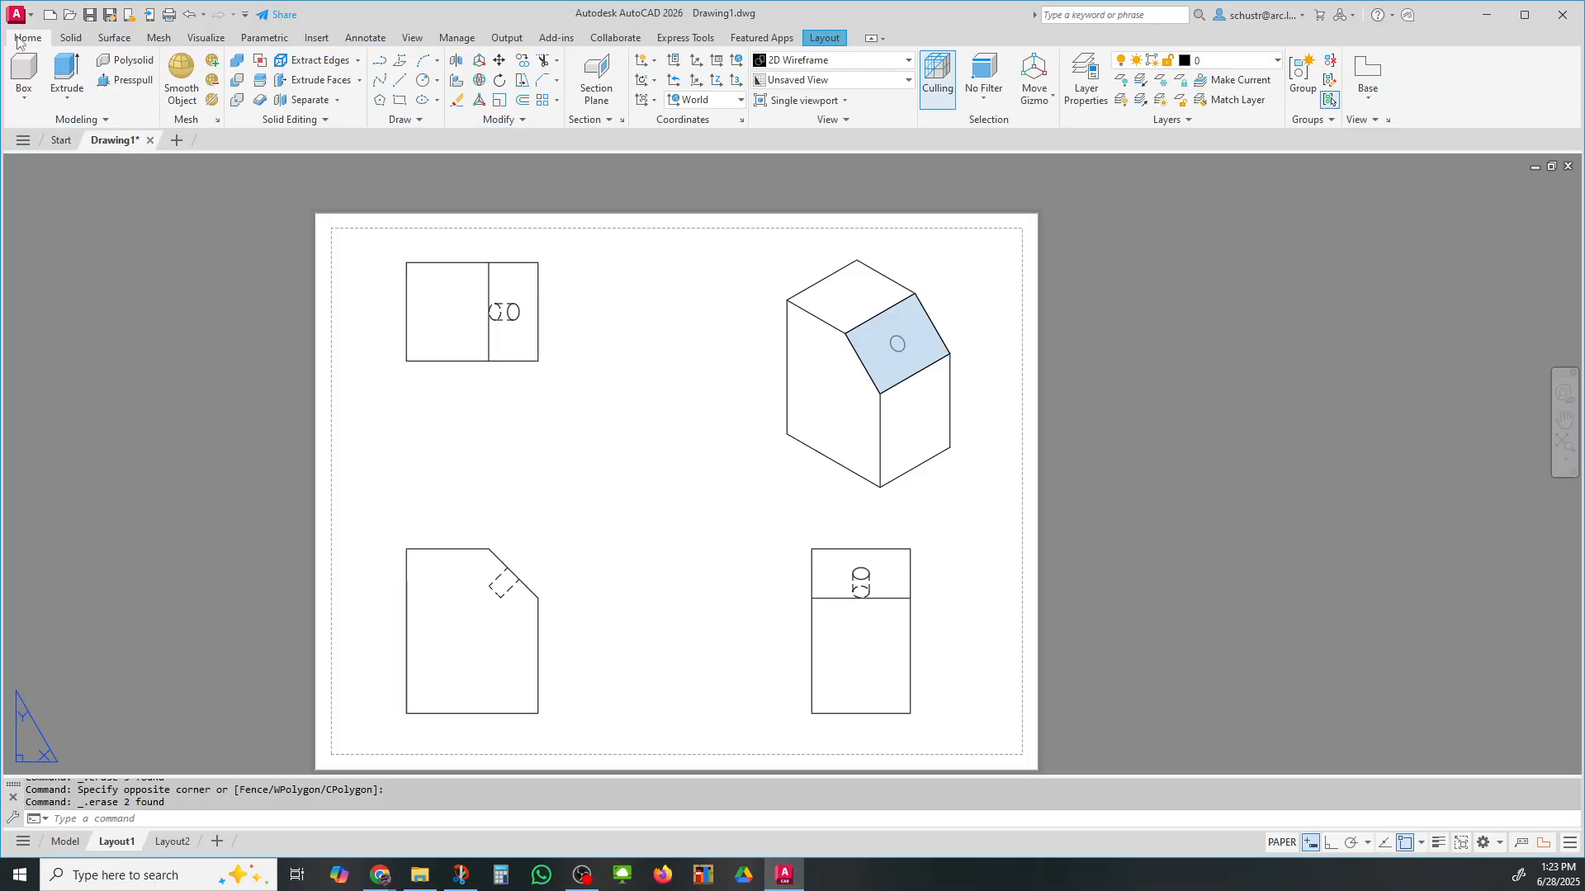
click(399, 80)
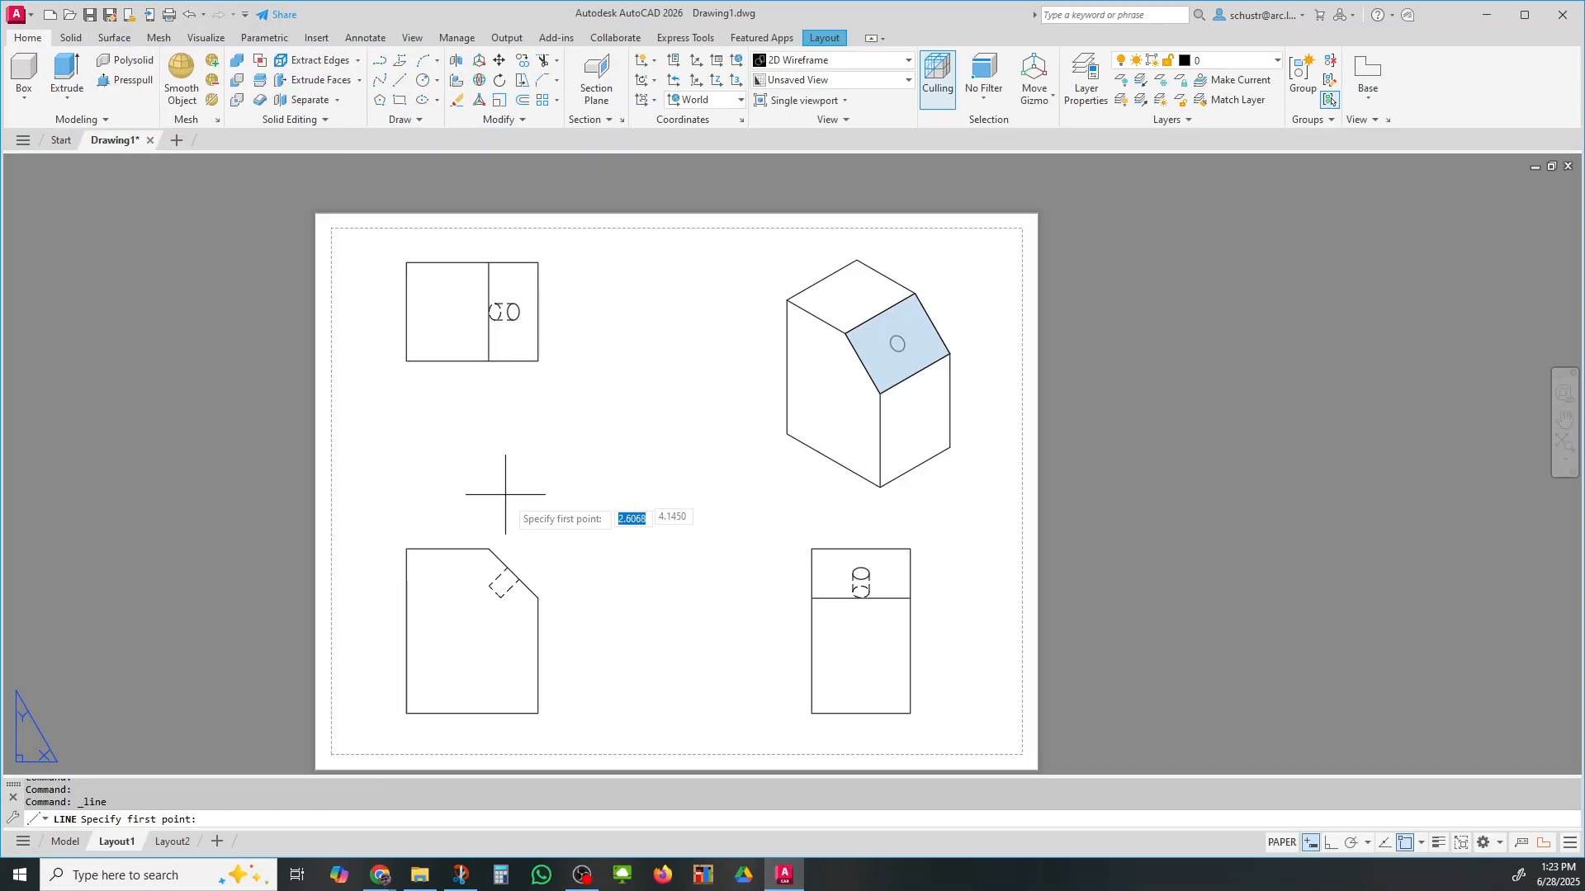
click(489, 548)
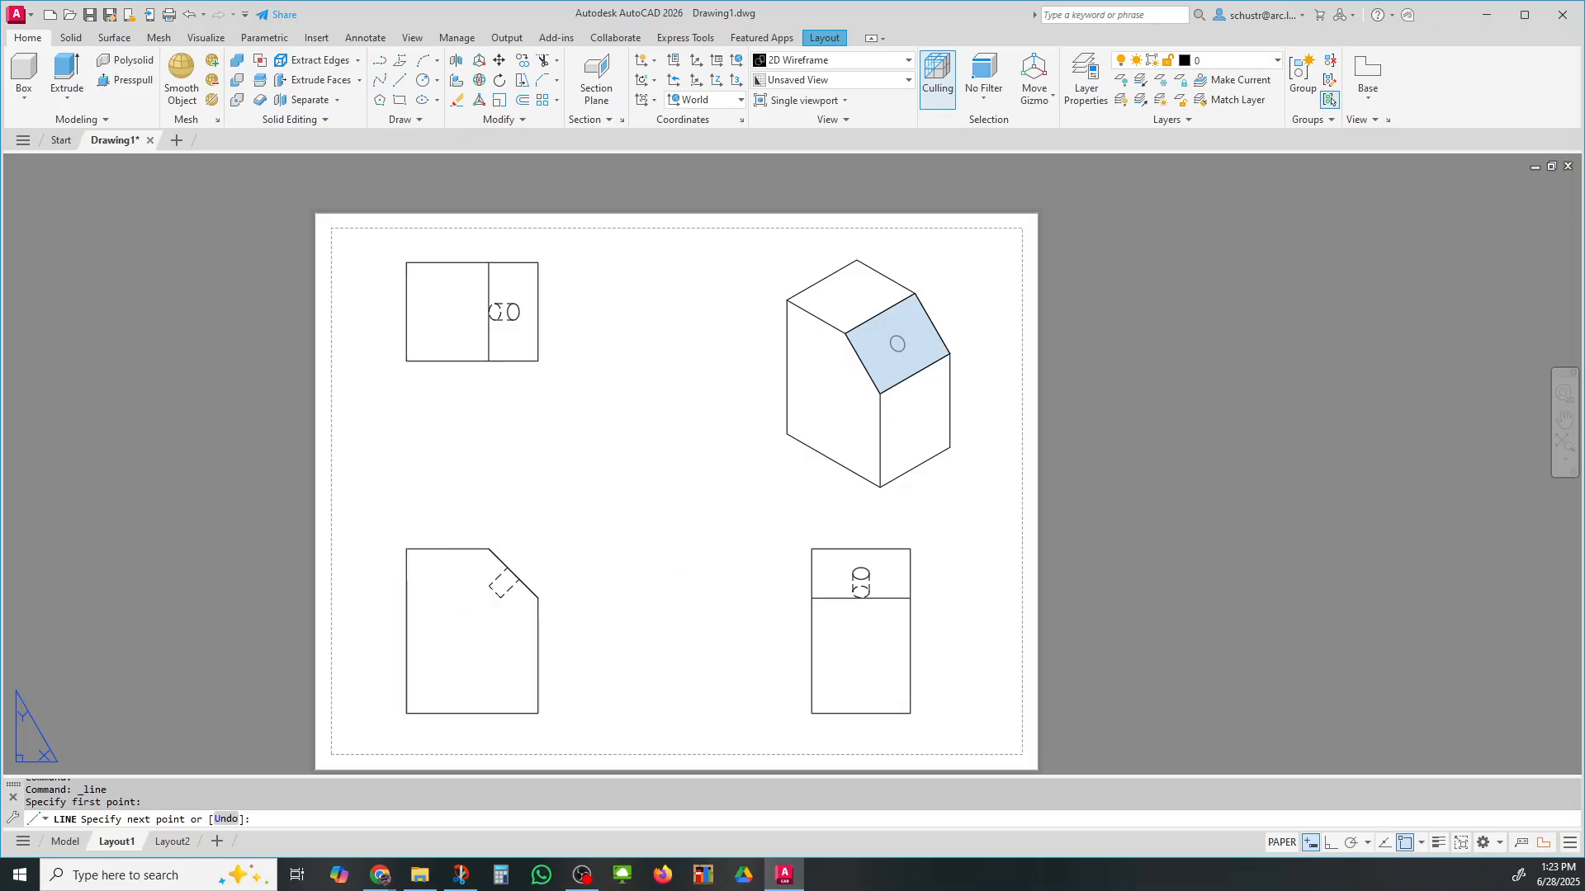
click(539, 597)
key(Return)
Step: Move the new line diagonally up and away from the front view's slanted edge, keeping it parallel
text(m)
key(Return)
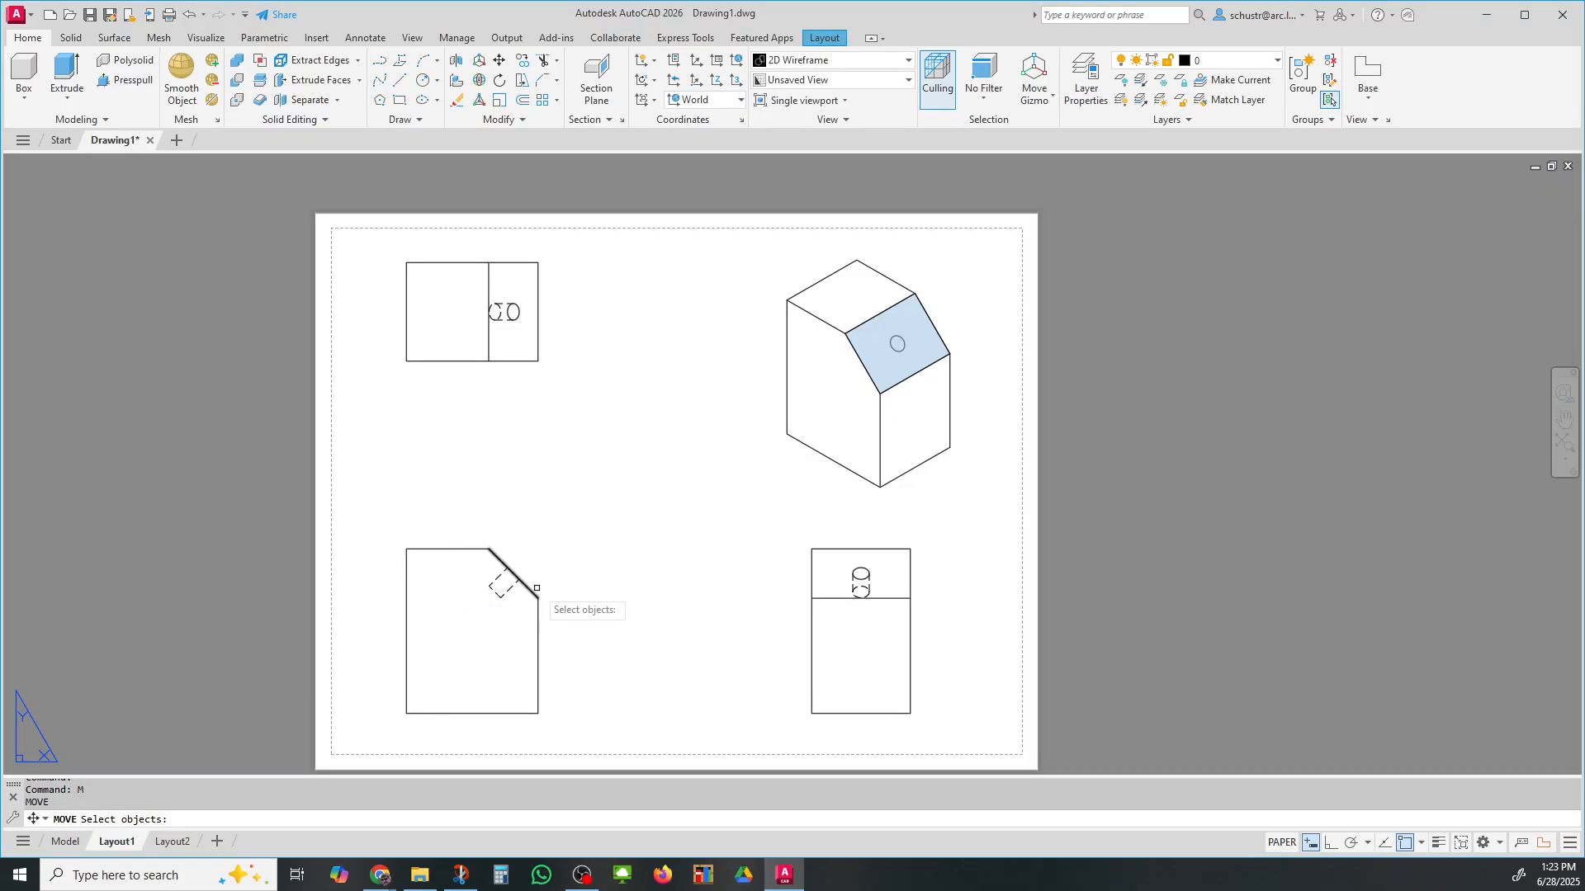
click(532, 591)
key(Return)
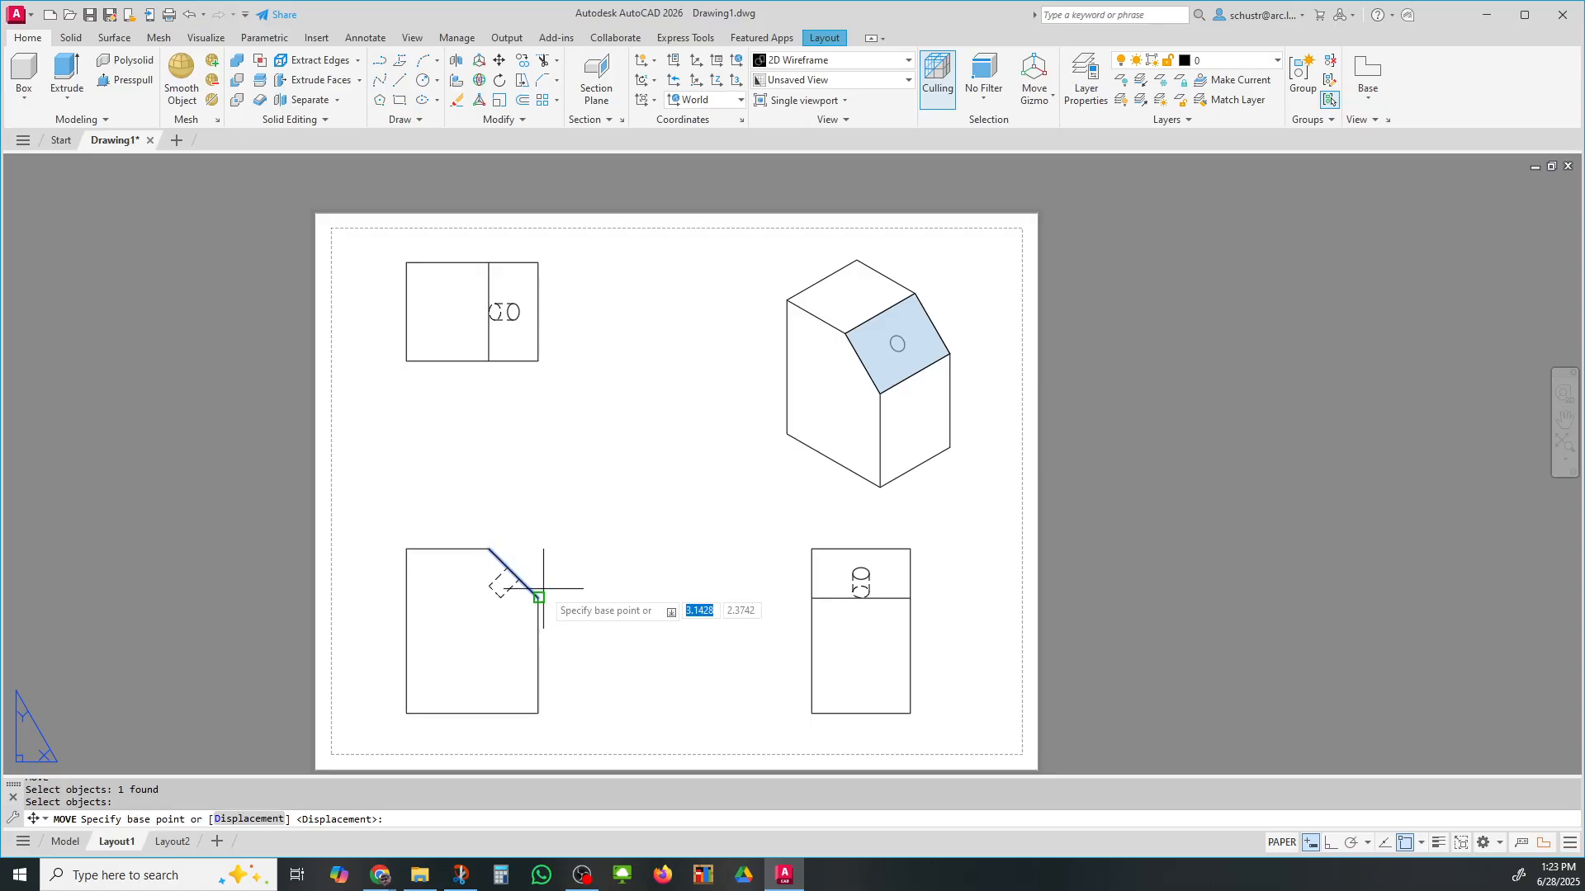
click(556, 578)
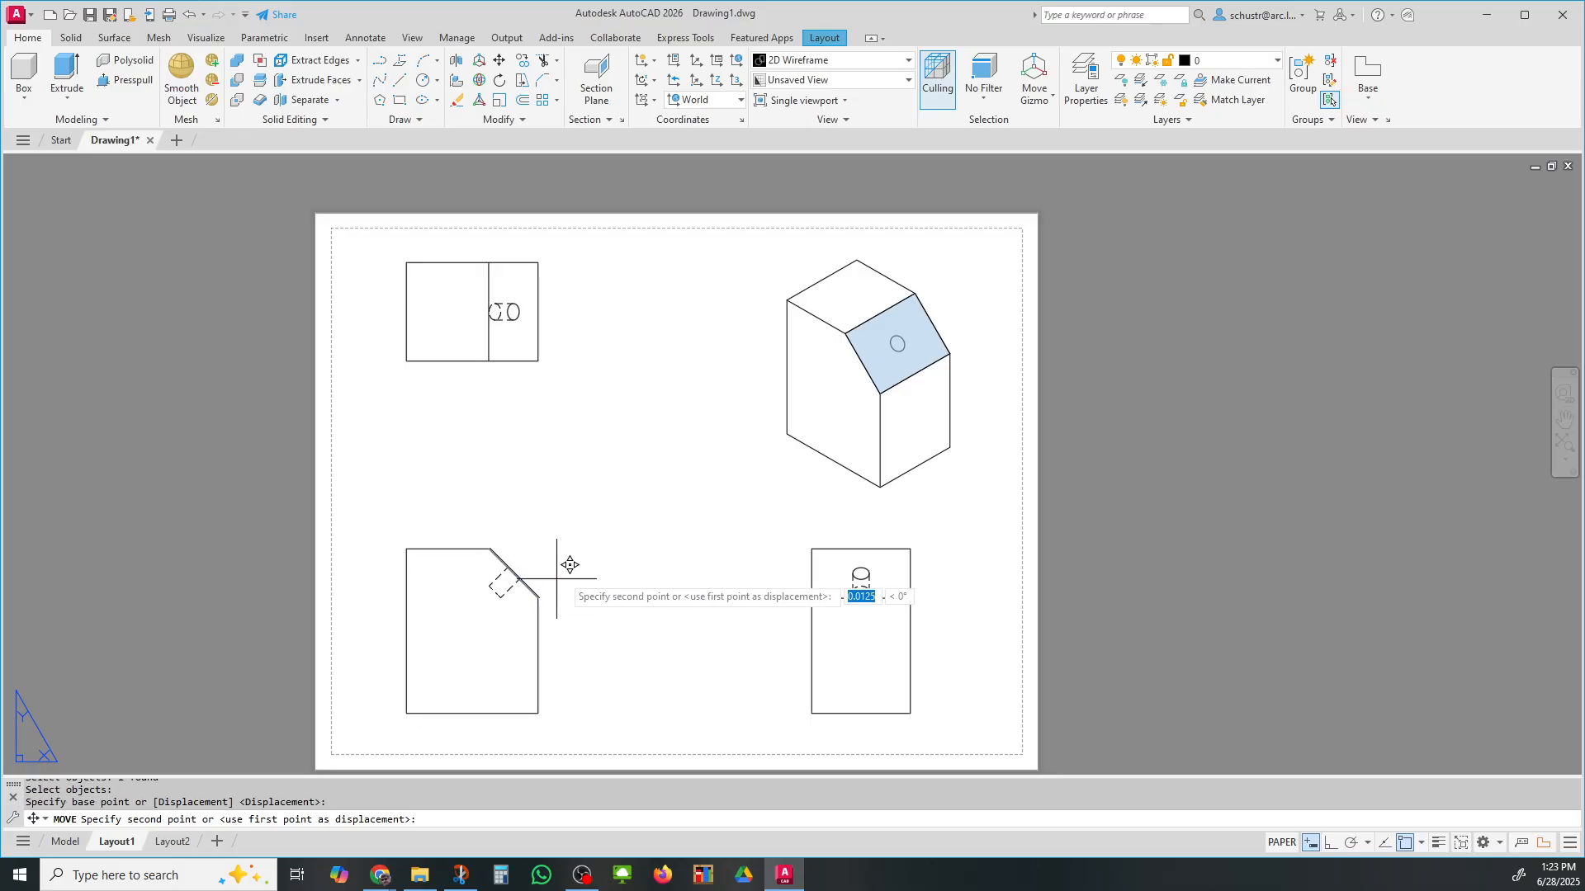
click(597, 545)
key(Escape)
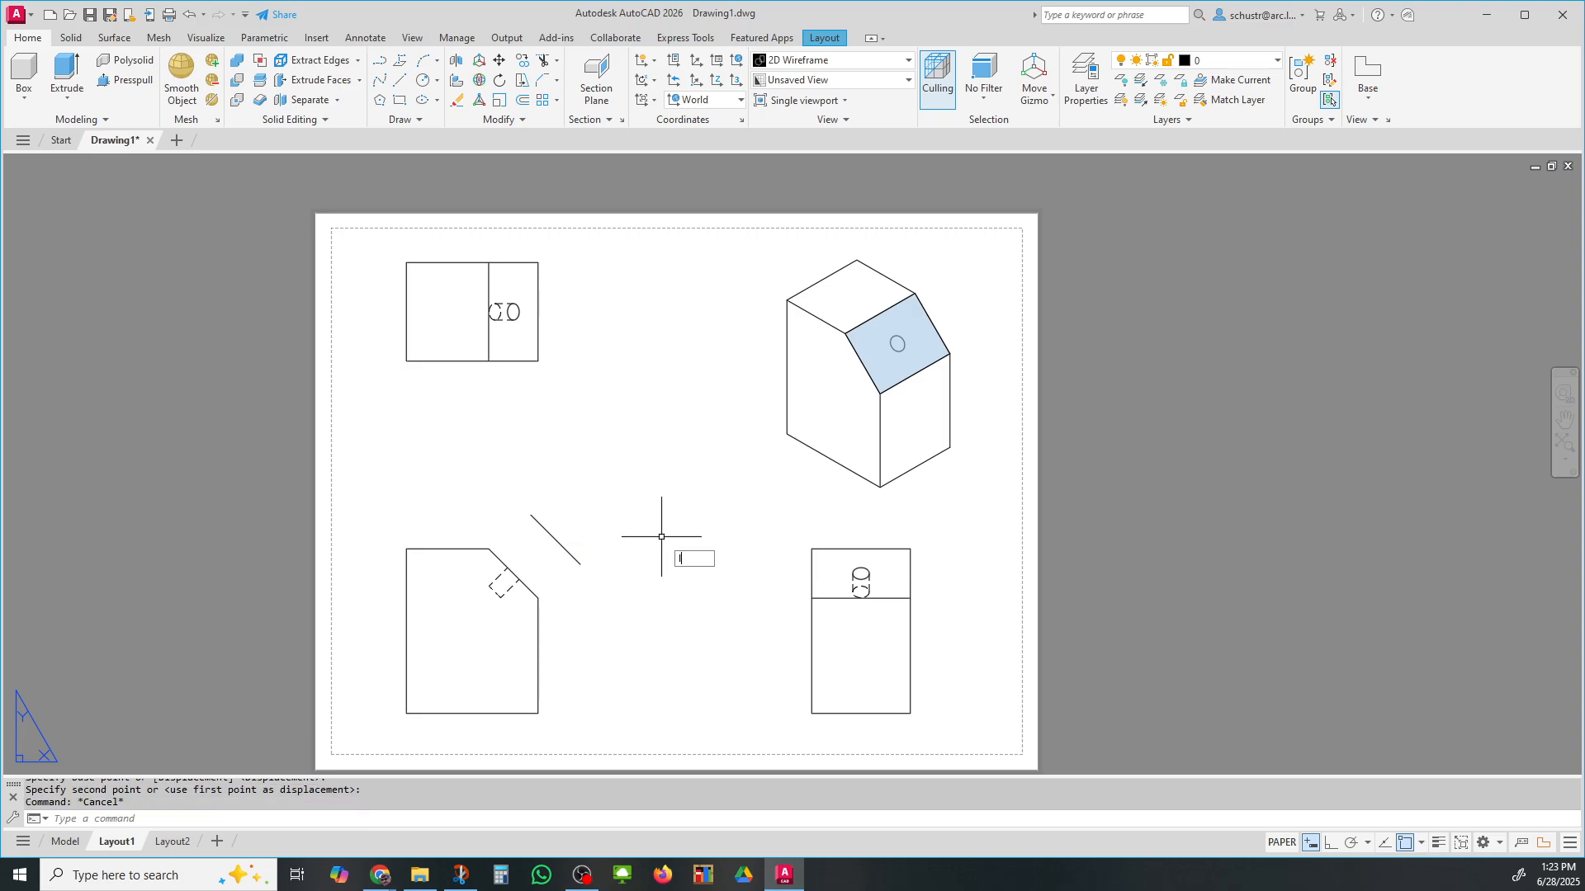
Step: Lengthen the offset diagonal line at both ends with a delta of 0.5000
key(Return)
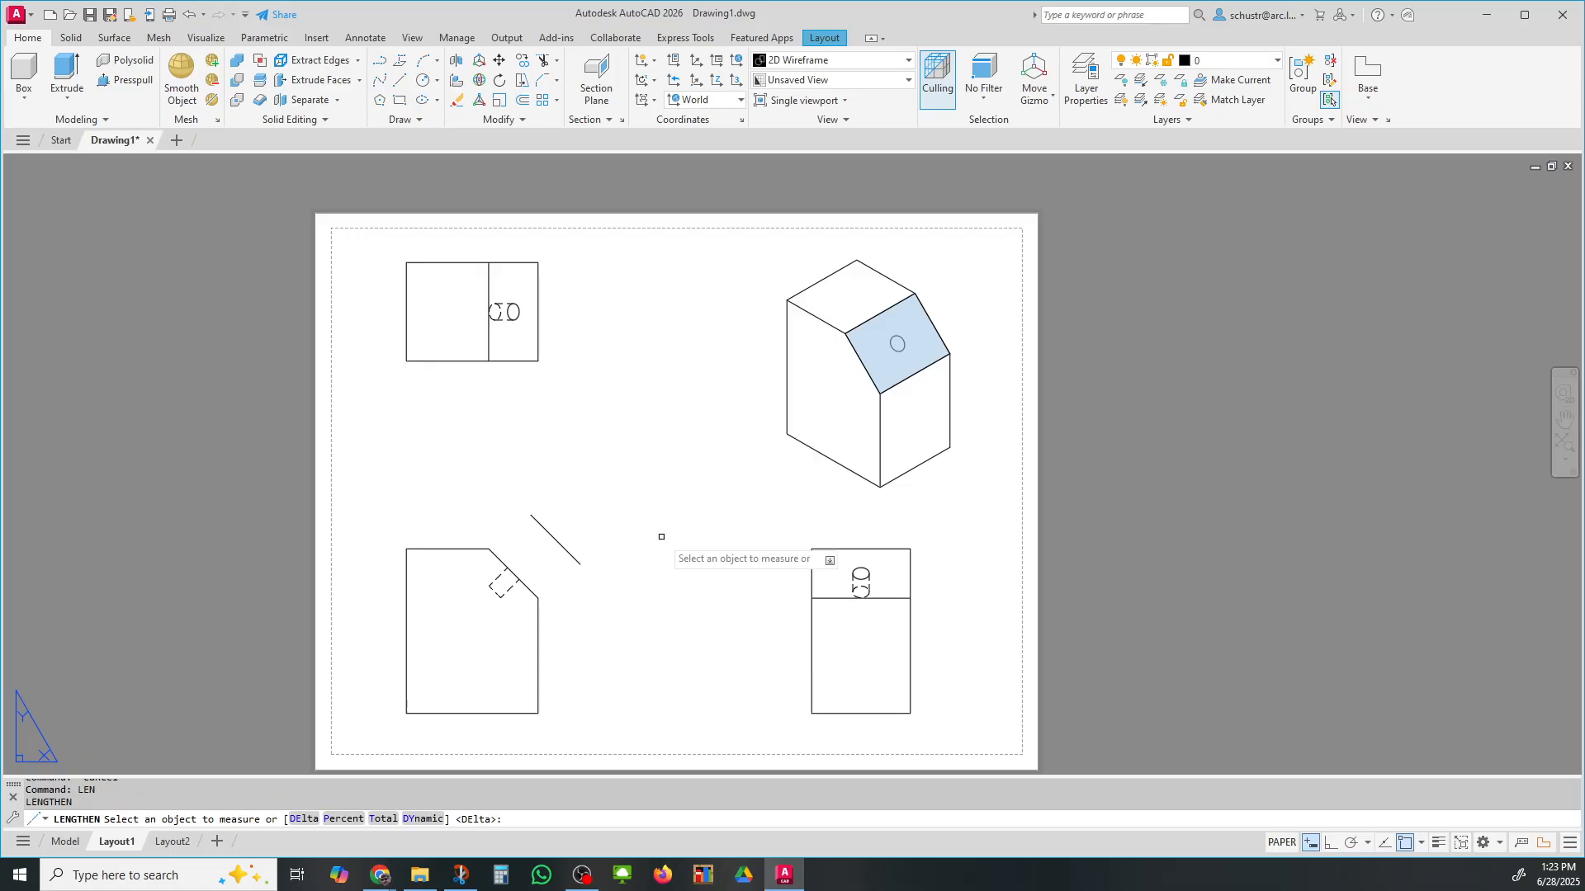
key(Return)
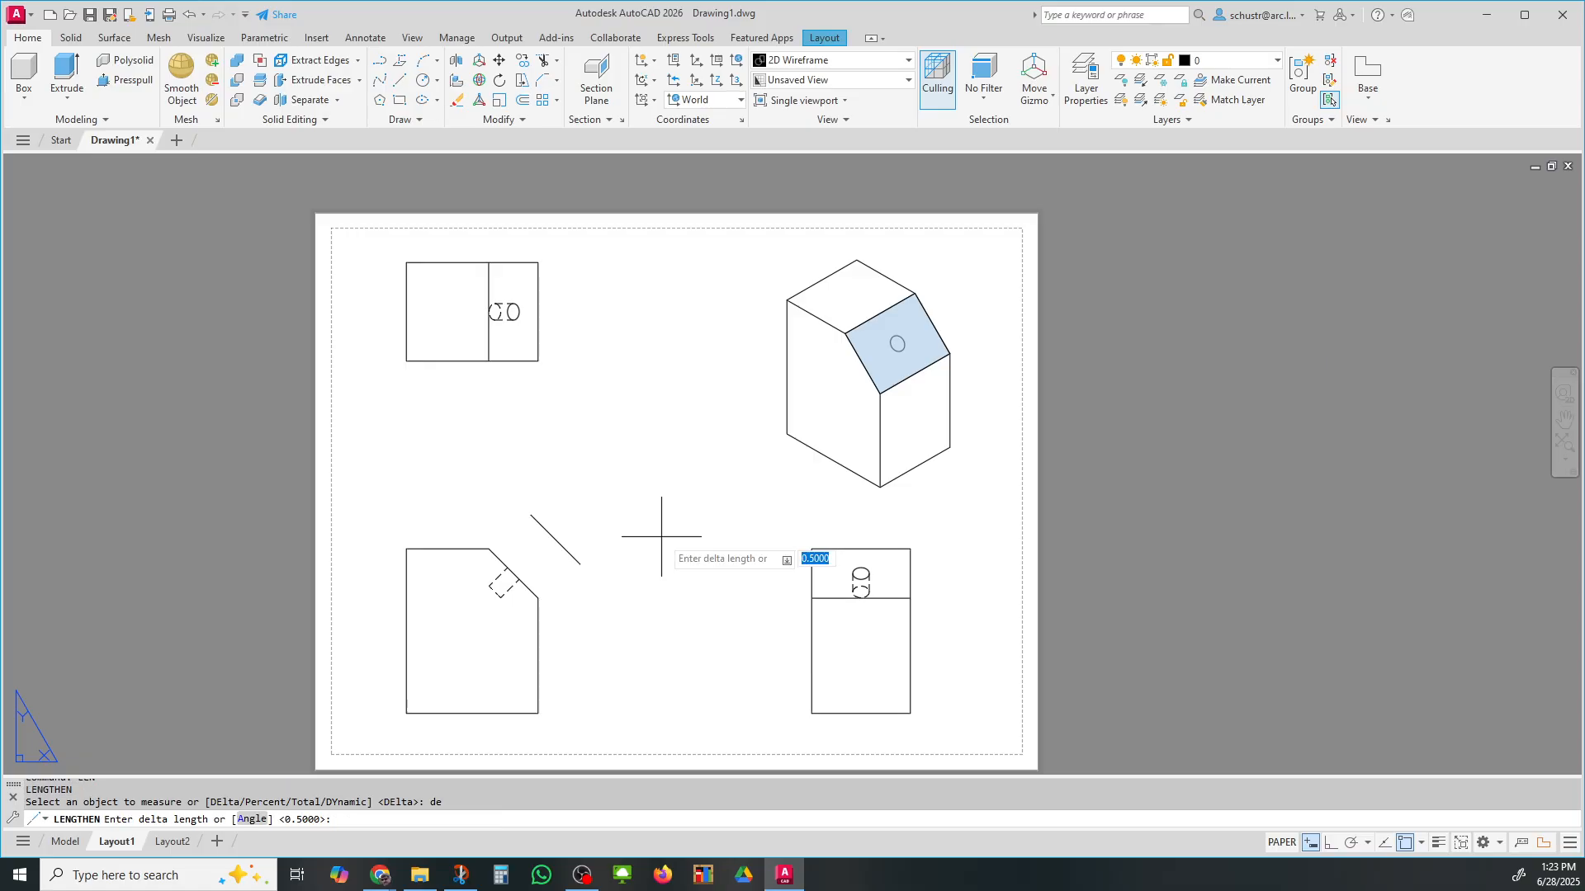
key(Return)
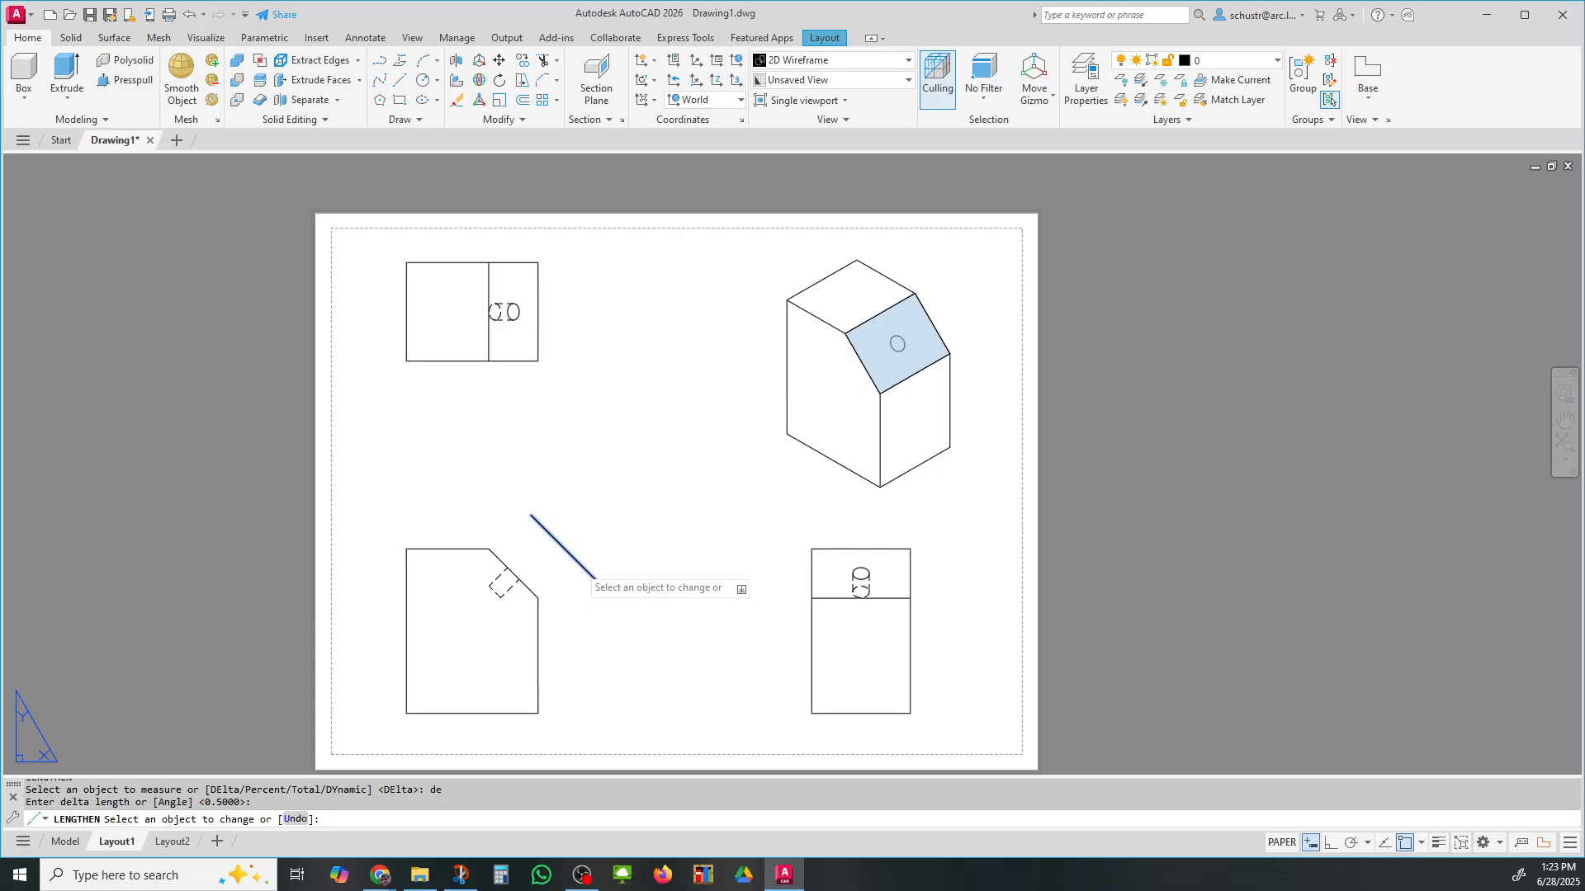
click(594, 578)
click(518, 503)
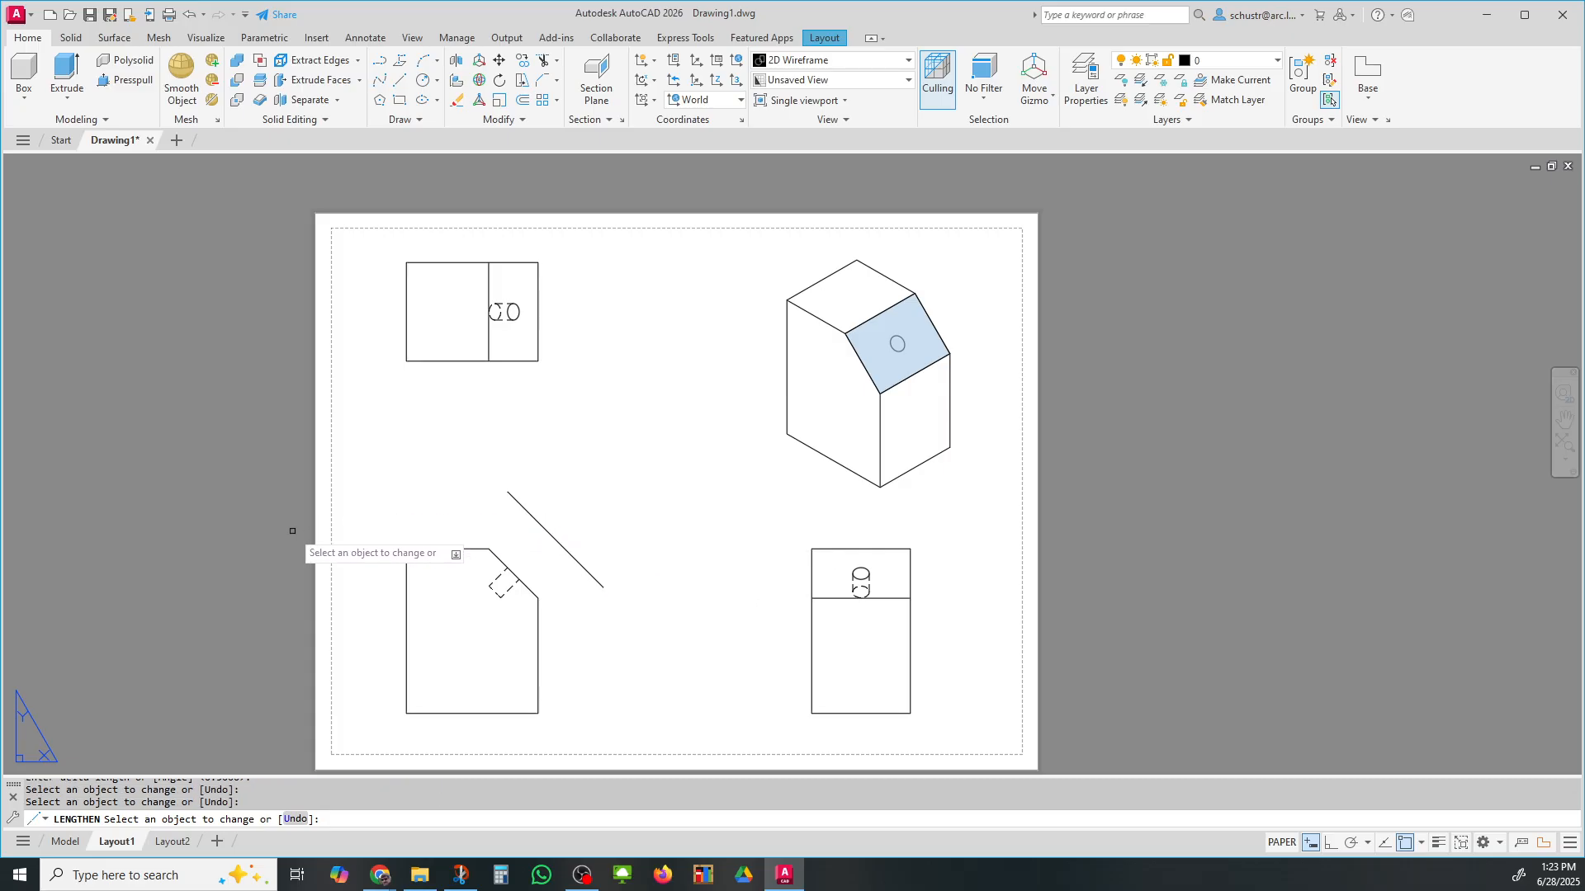
key(Escape)
key(Escape)
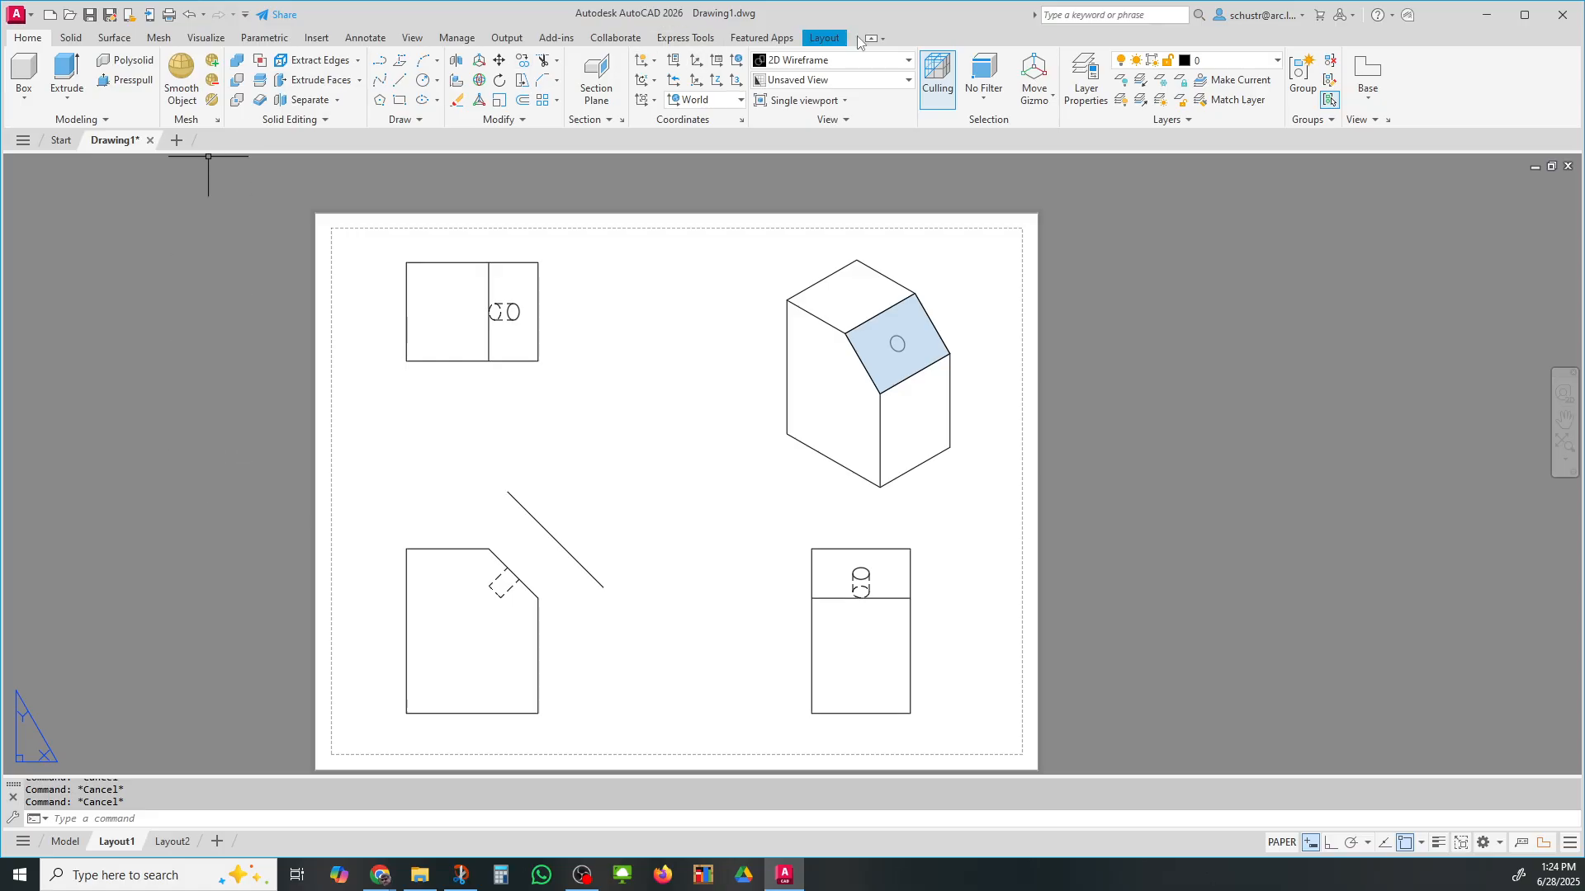
Step: Create a section view from the front view, cutting along the full offset diagonal line, and place it diagonally up and away from the slanted edge
click(830, 39)
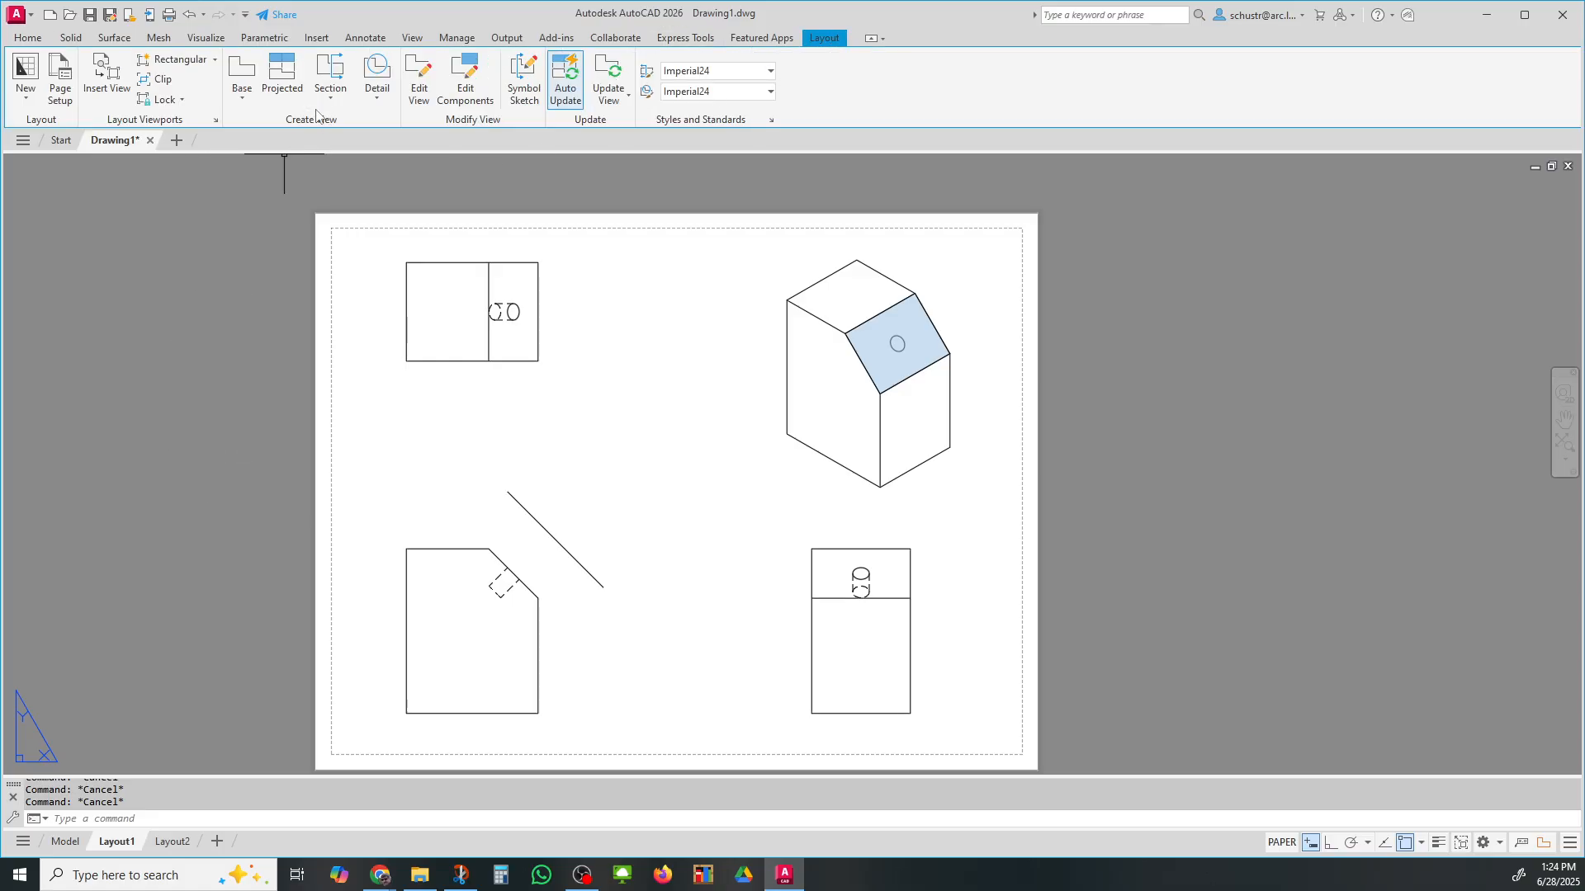
click(337, 82)
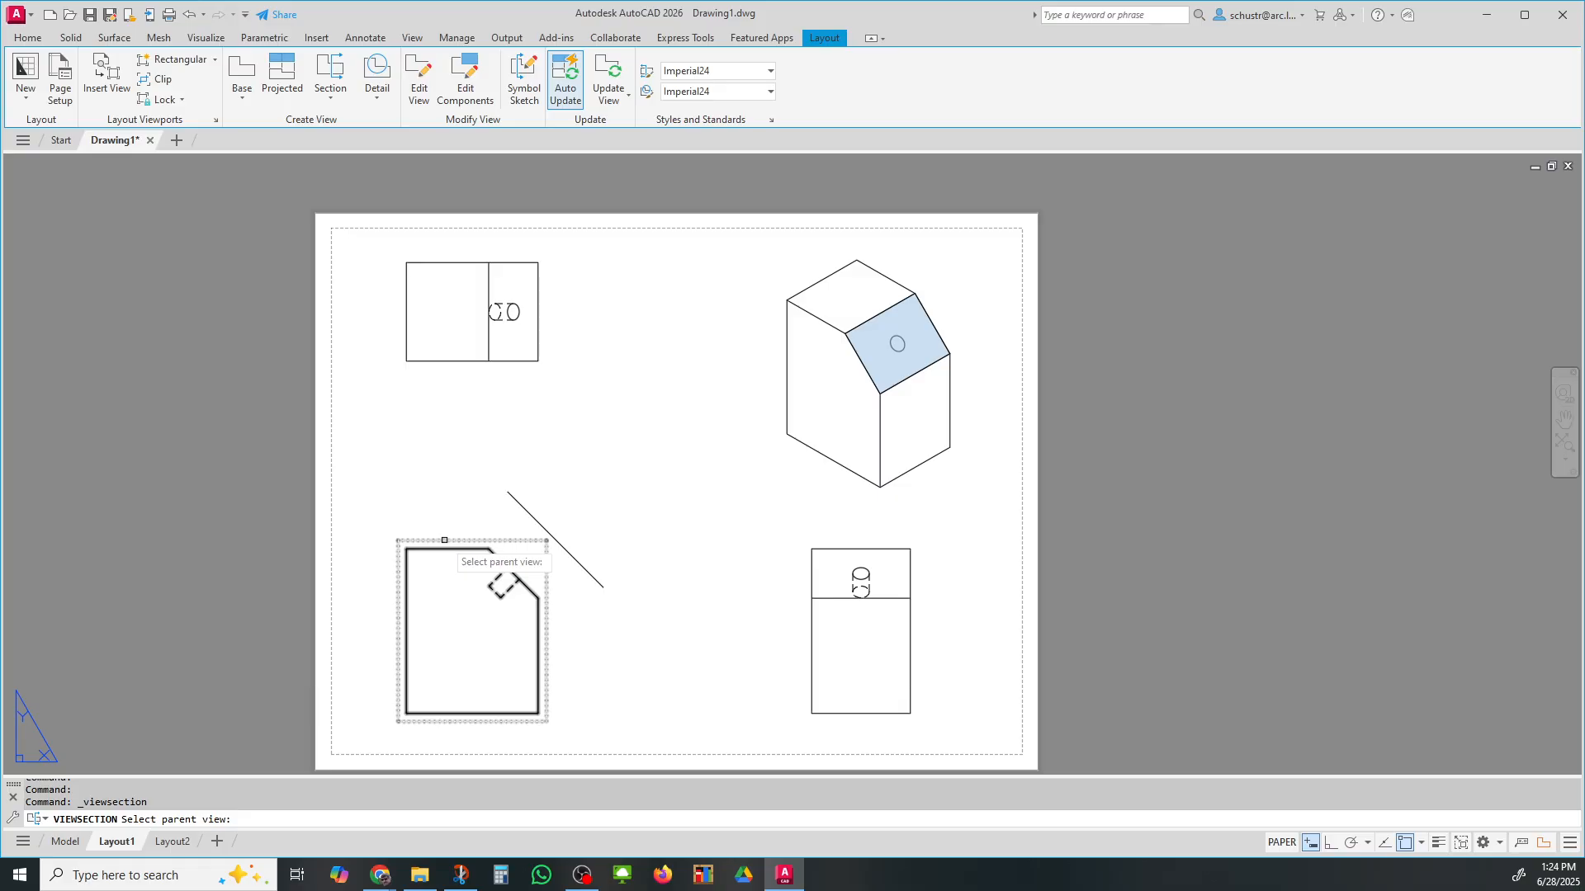
click(444, 541)
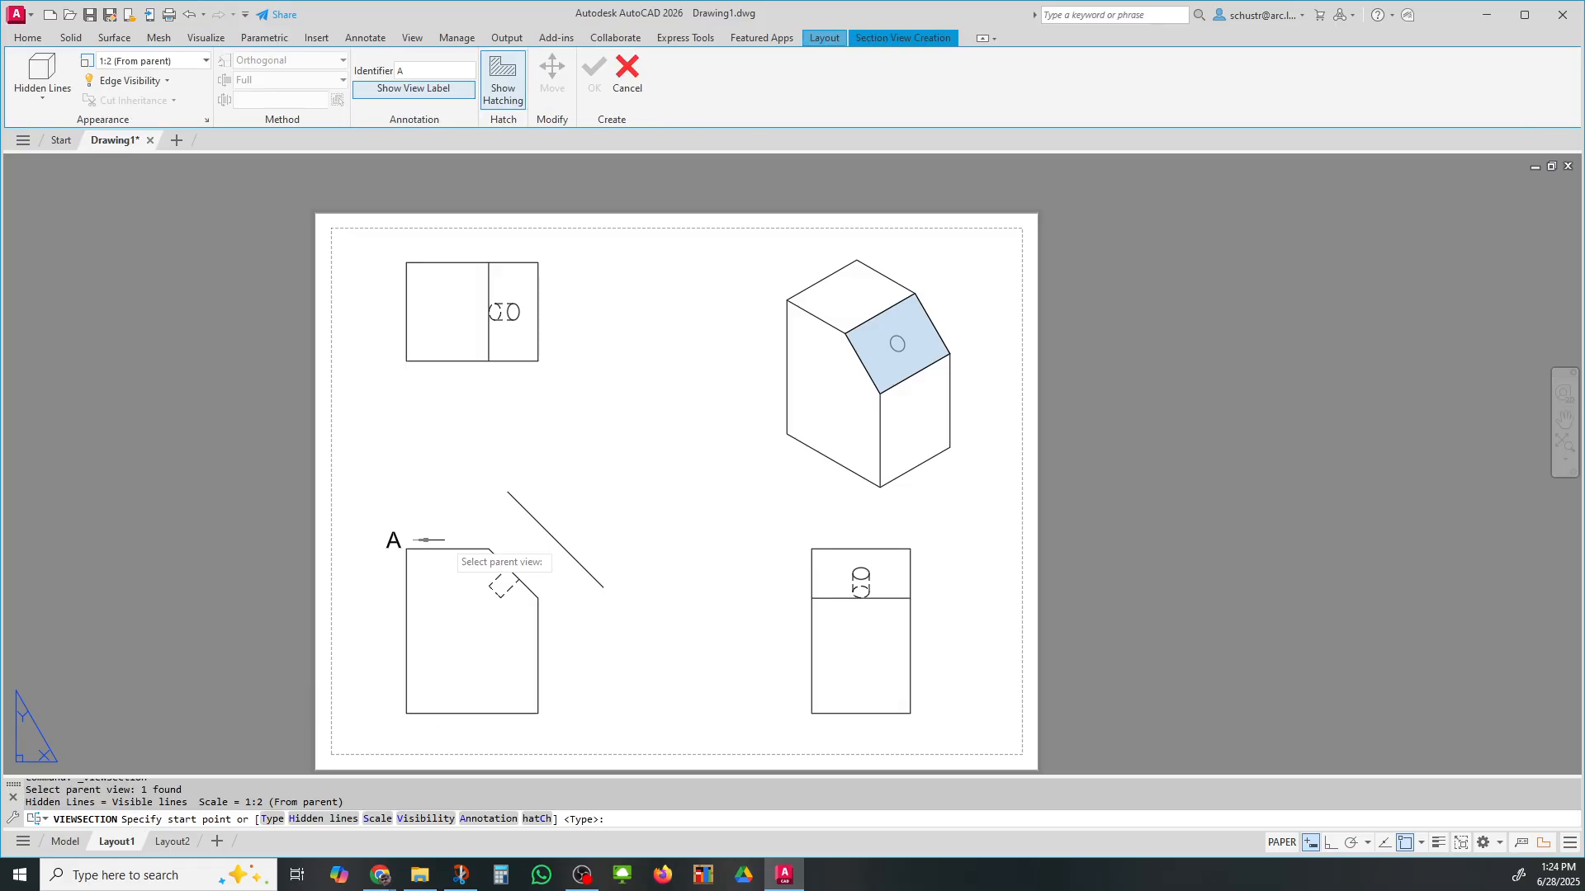
click(509, 491)
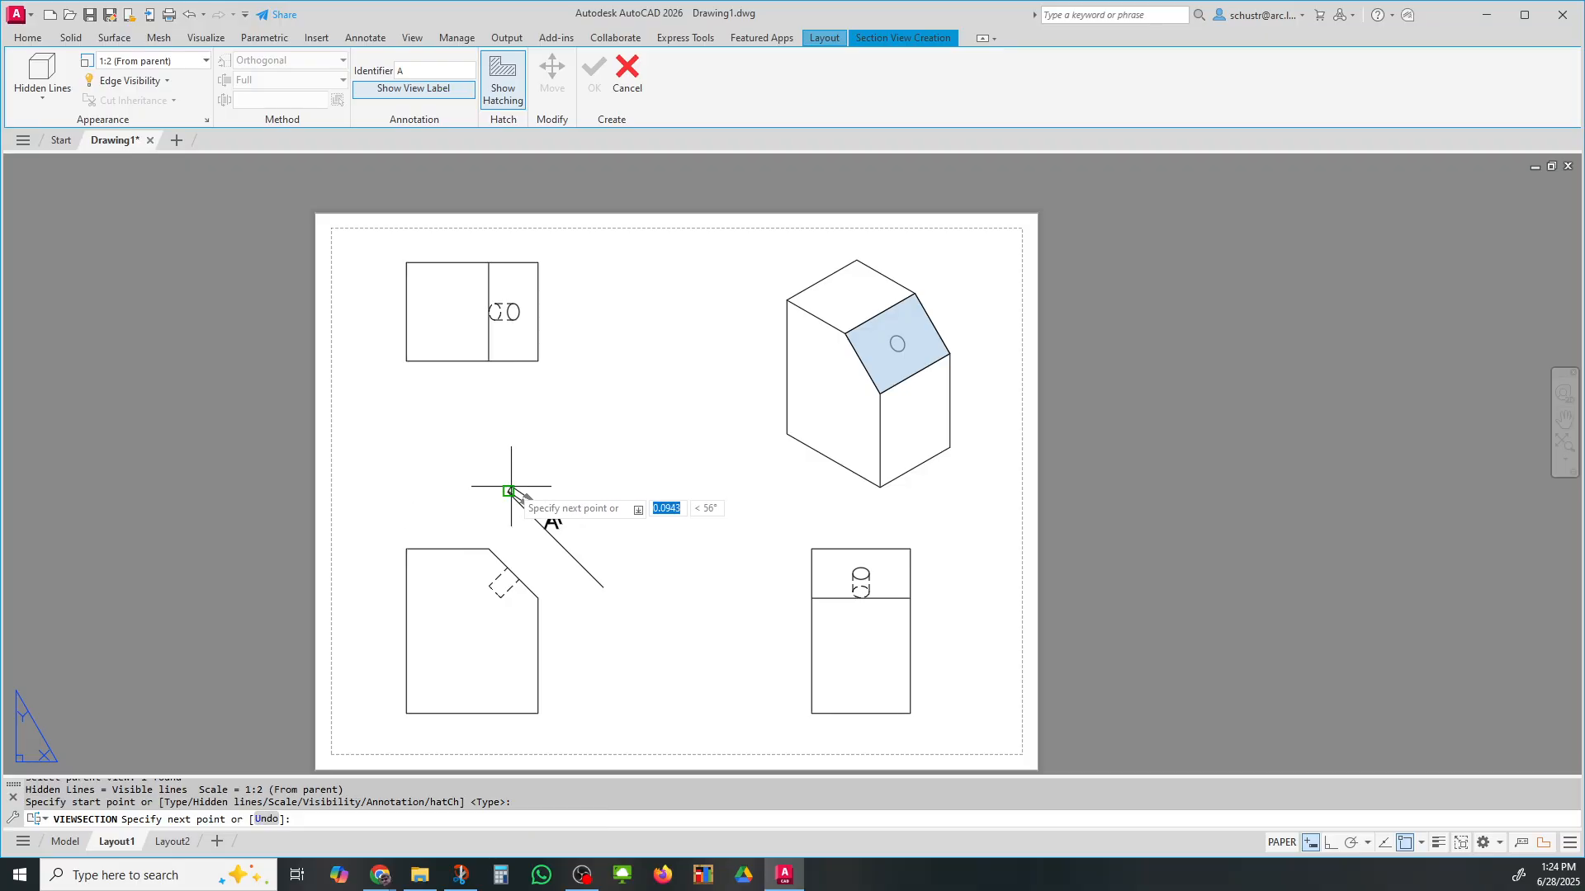
click(603, 587)
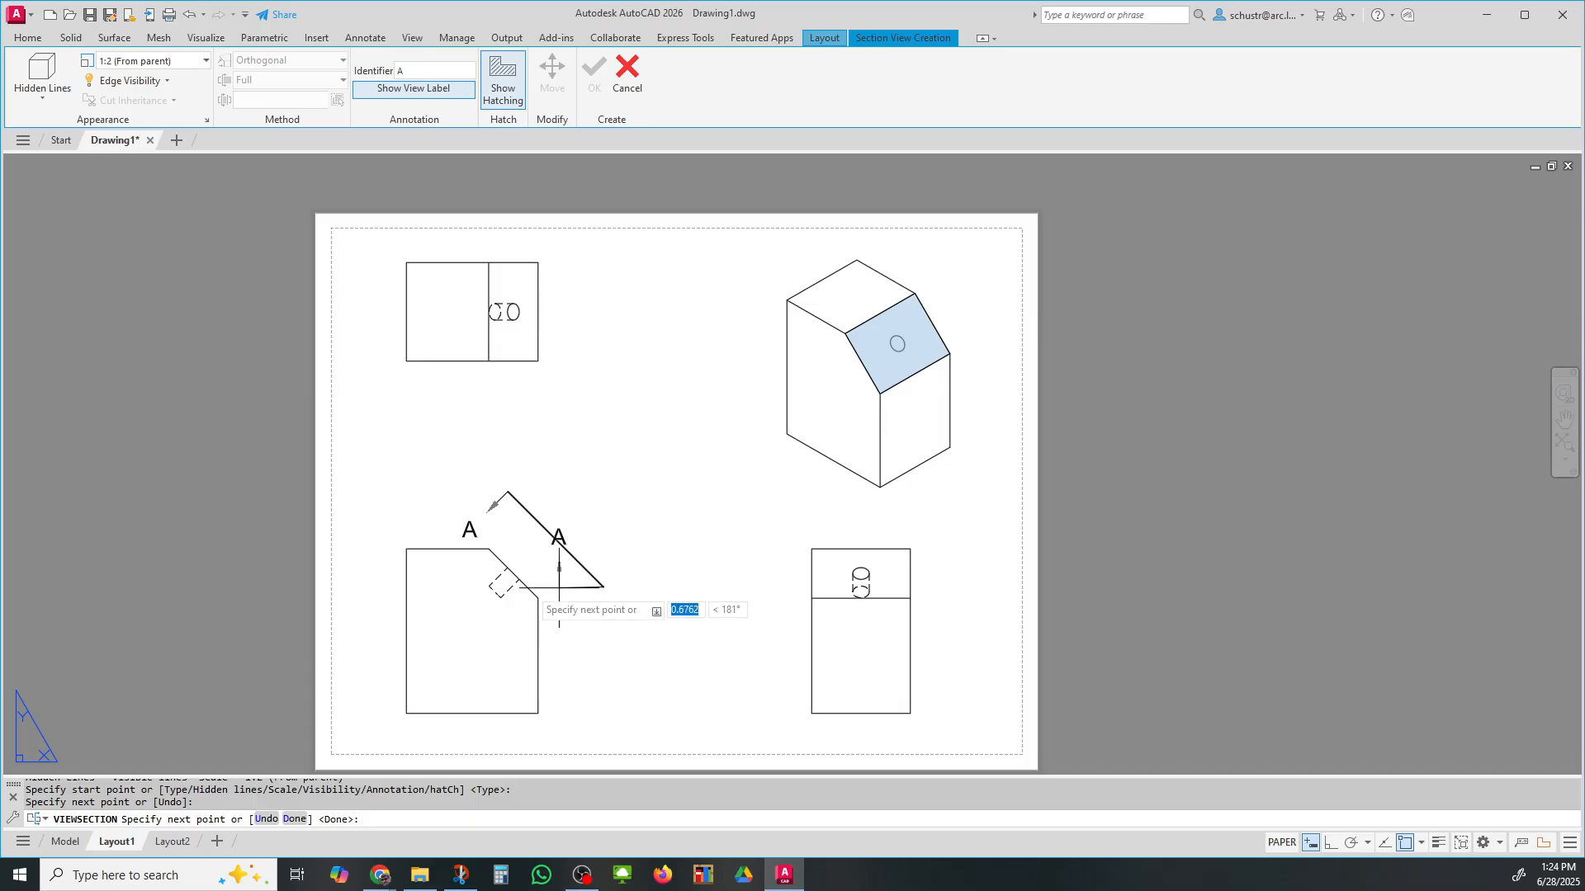
right_click(603, 587)
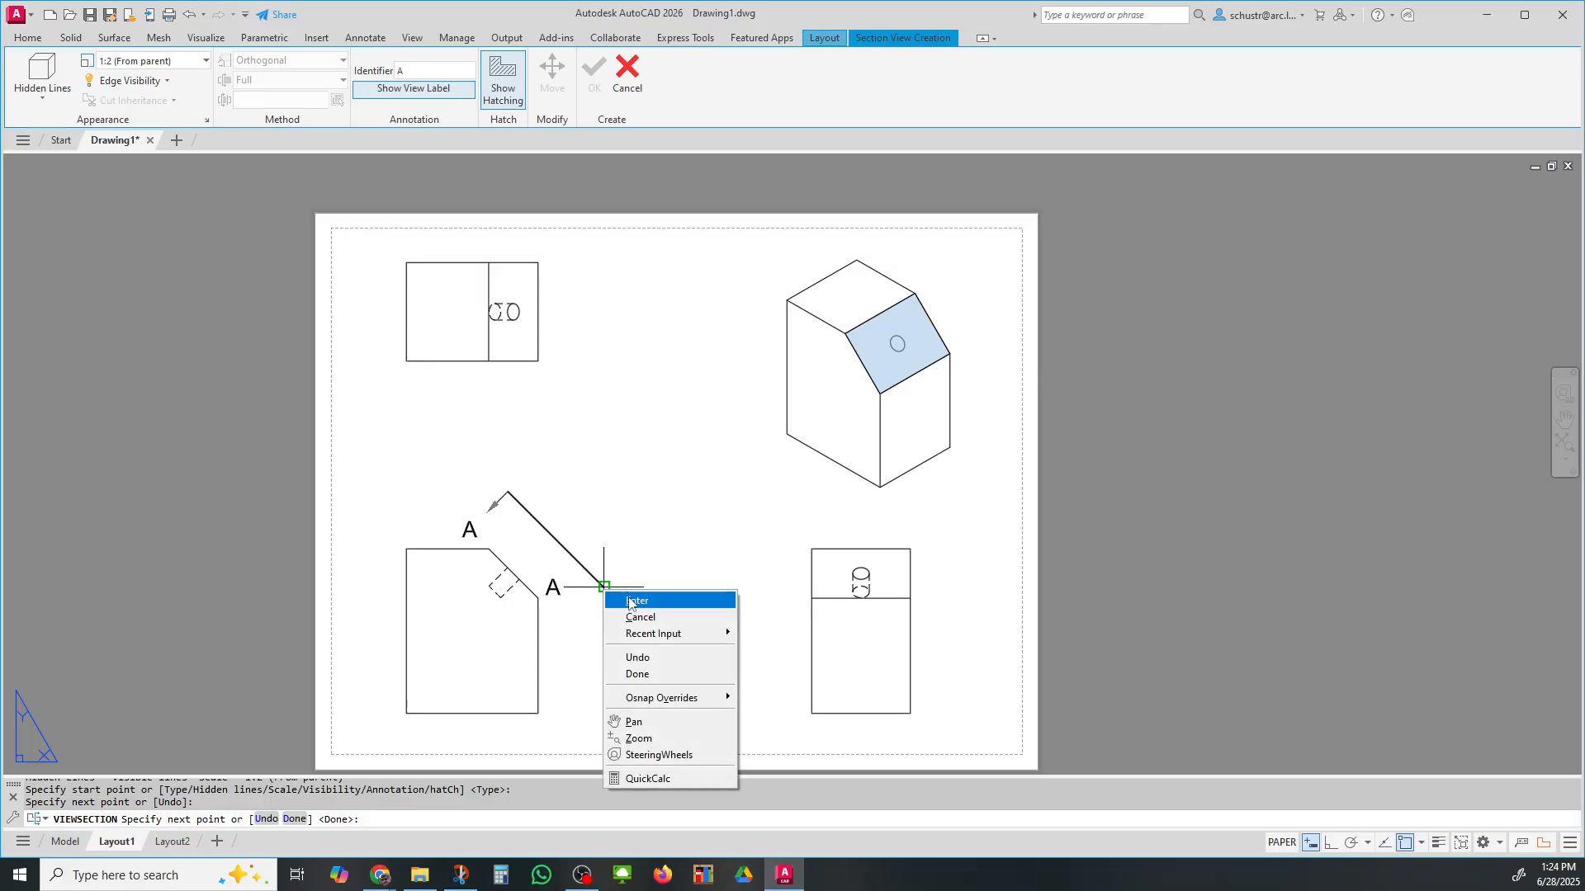
click(636, 601)
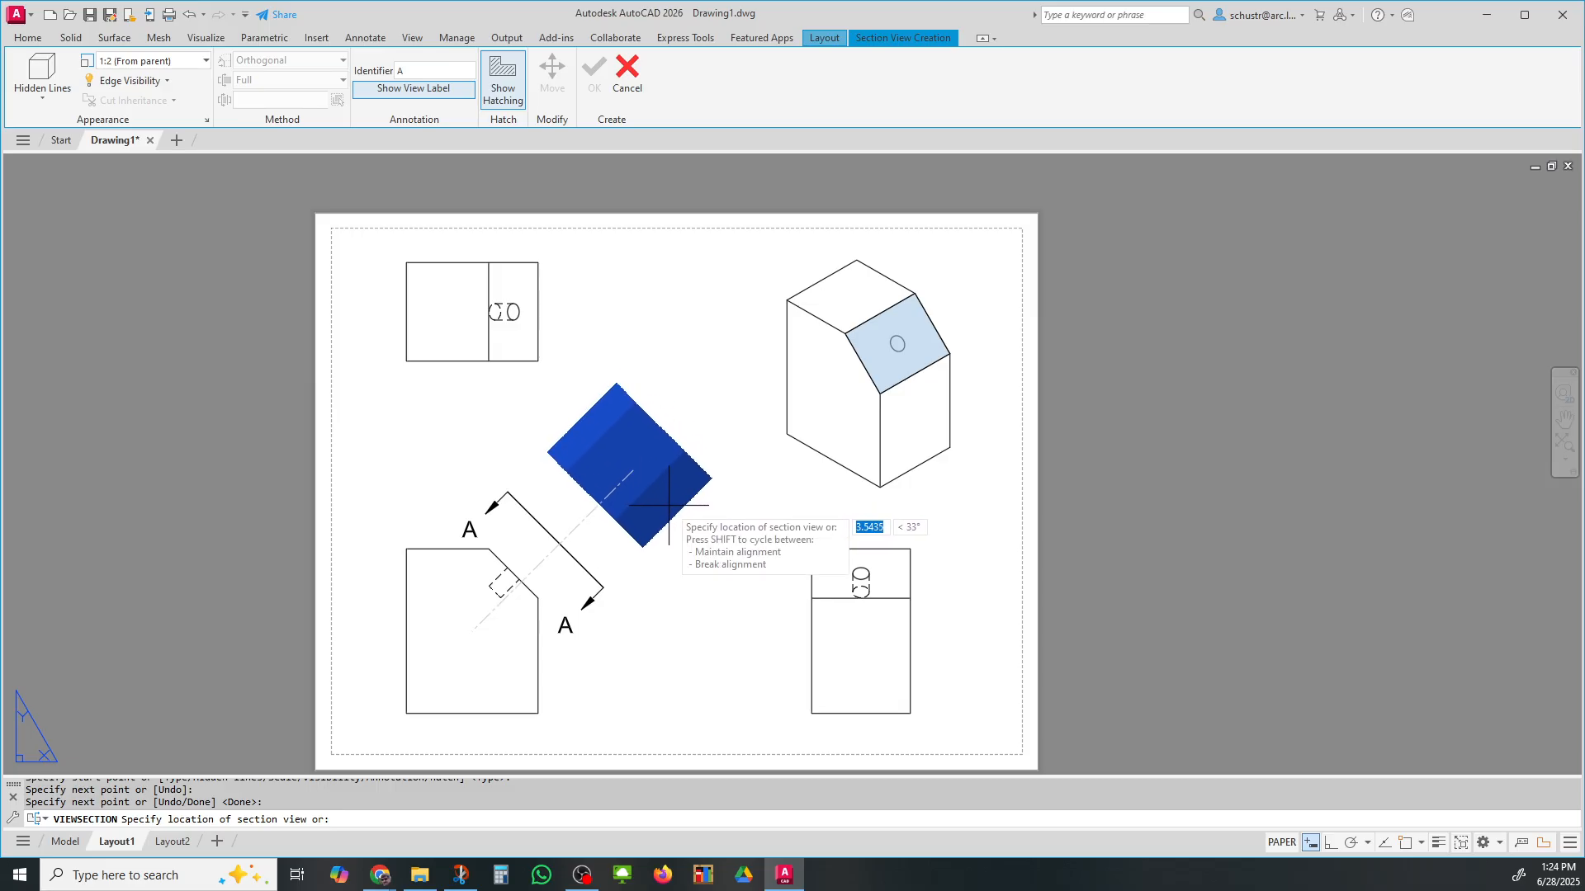
click(668, 505)
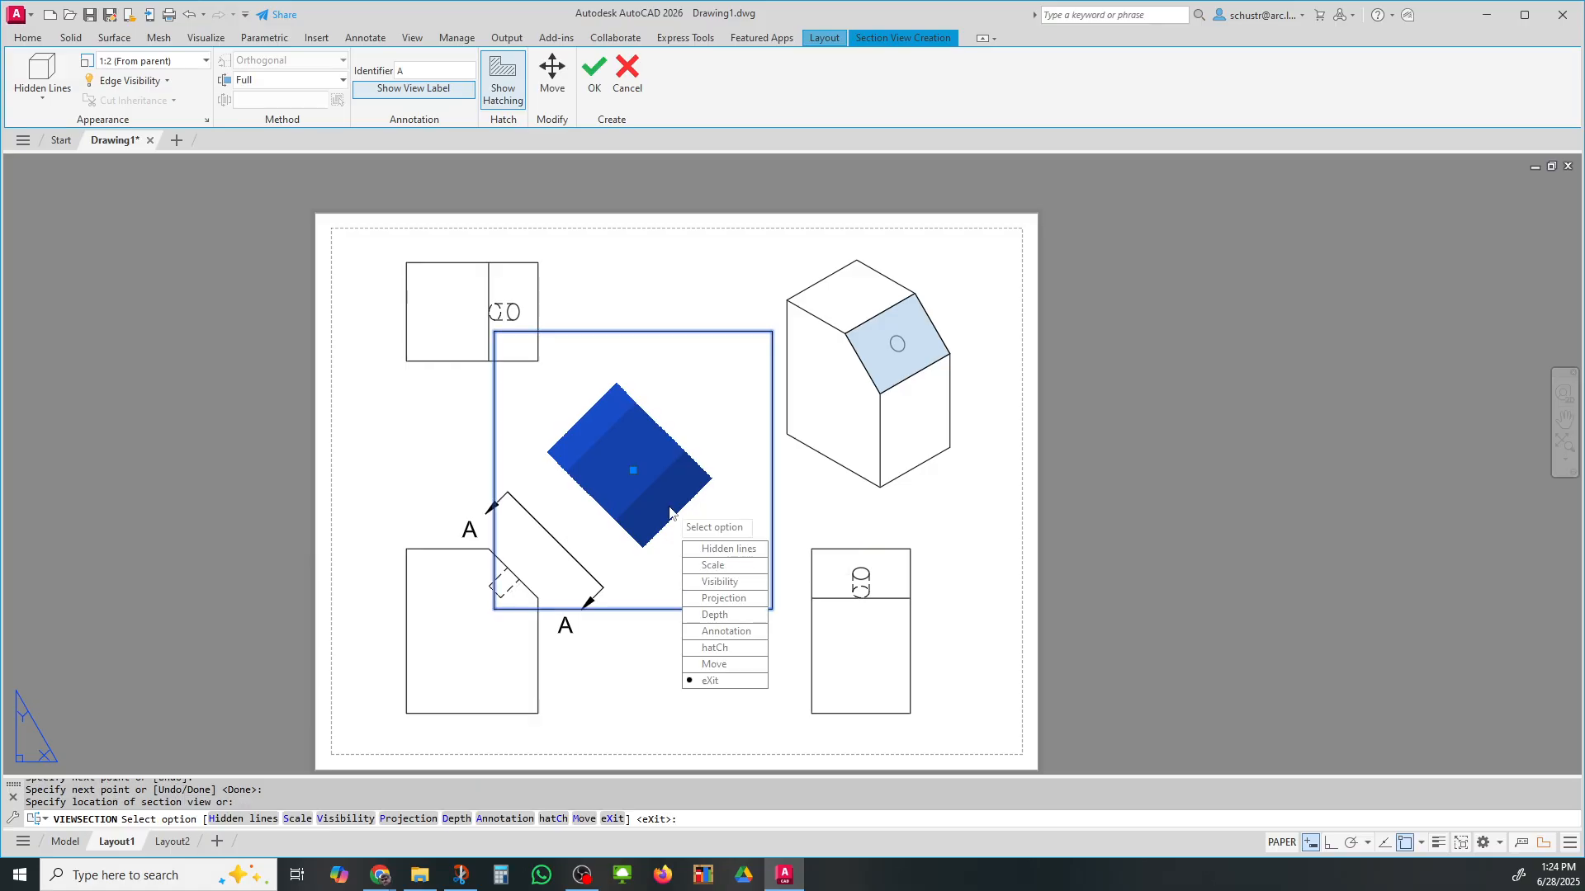
right_click(672, 513)
click(702, 518)
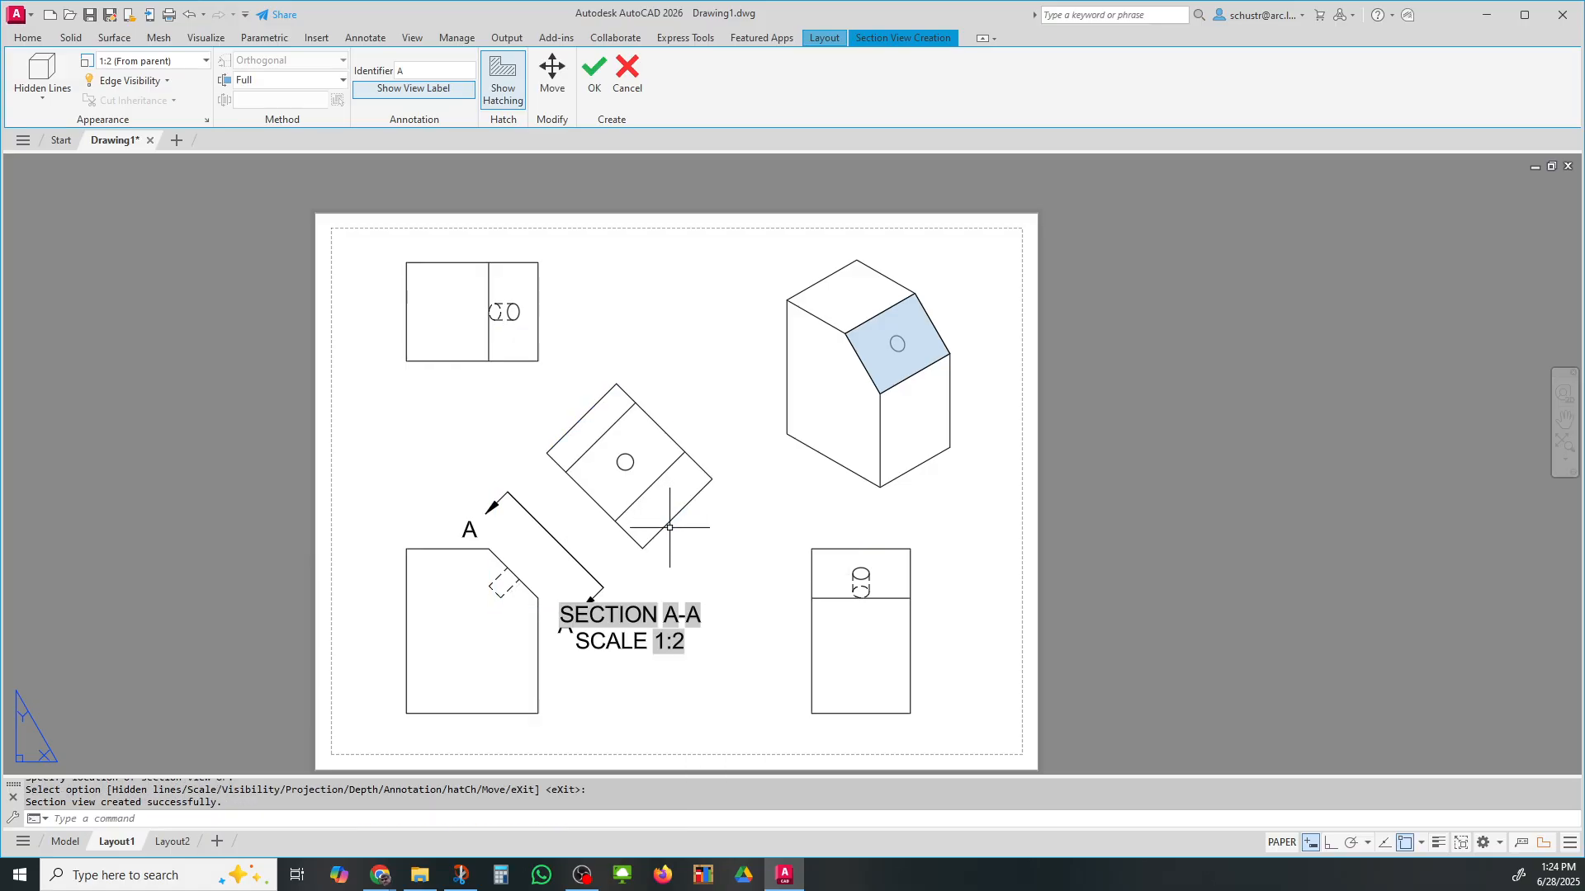
Step: Delete the SECTION A-A scale label below the new auxiliary view
click(710, 718)
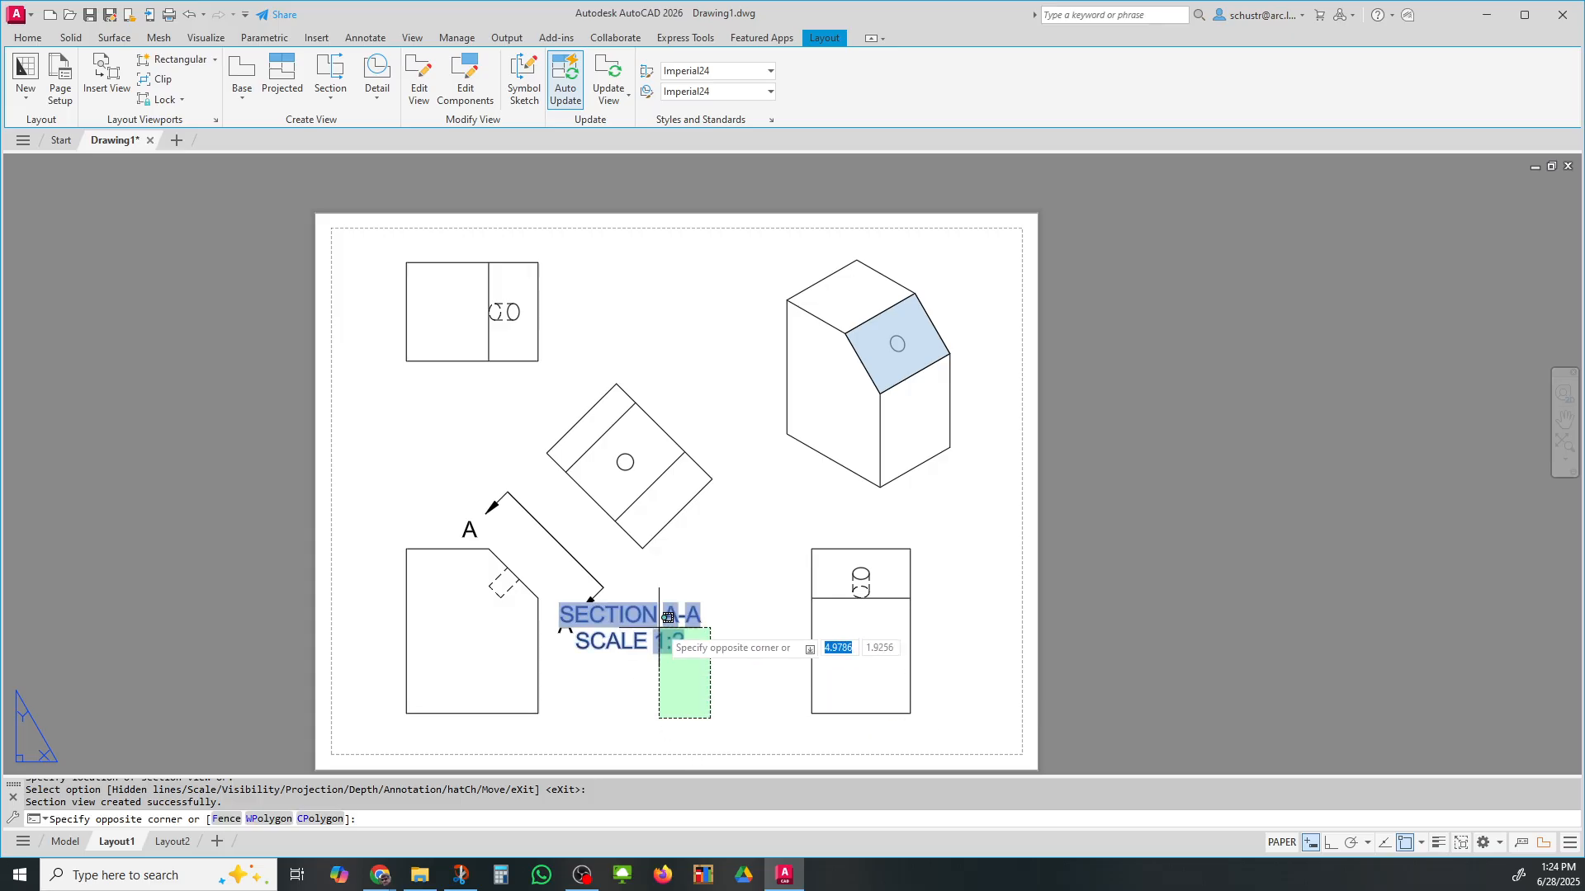
click(660, 634)
key(Delete)
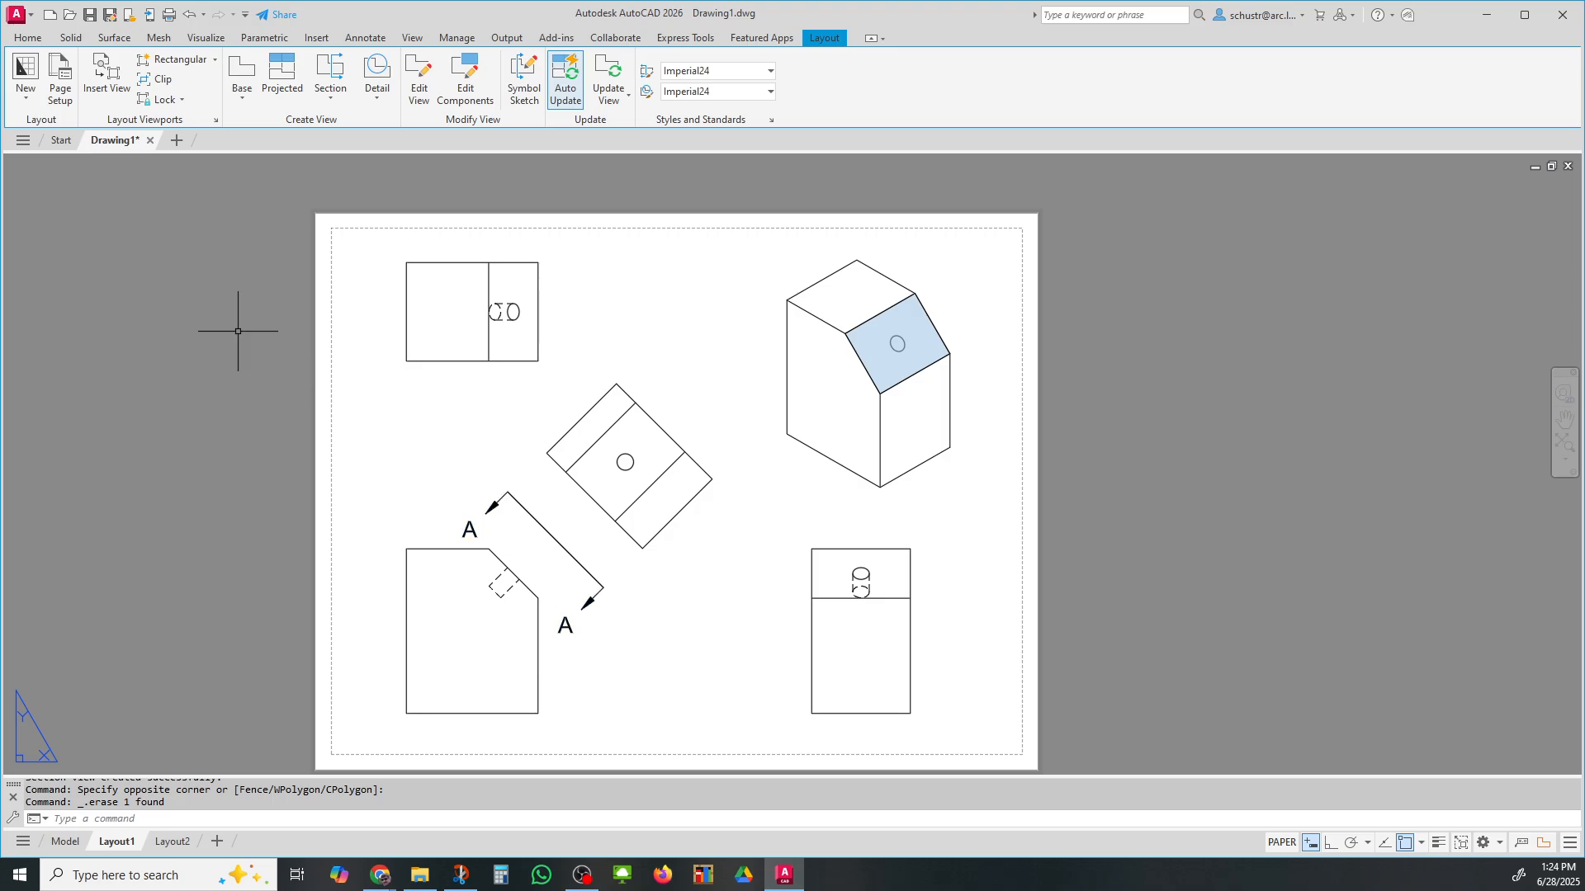
Step: Try deleting section line A-A between the front and auxiliary views, and undo the deletion
click(28, 37)
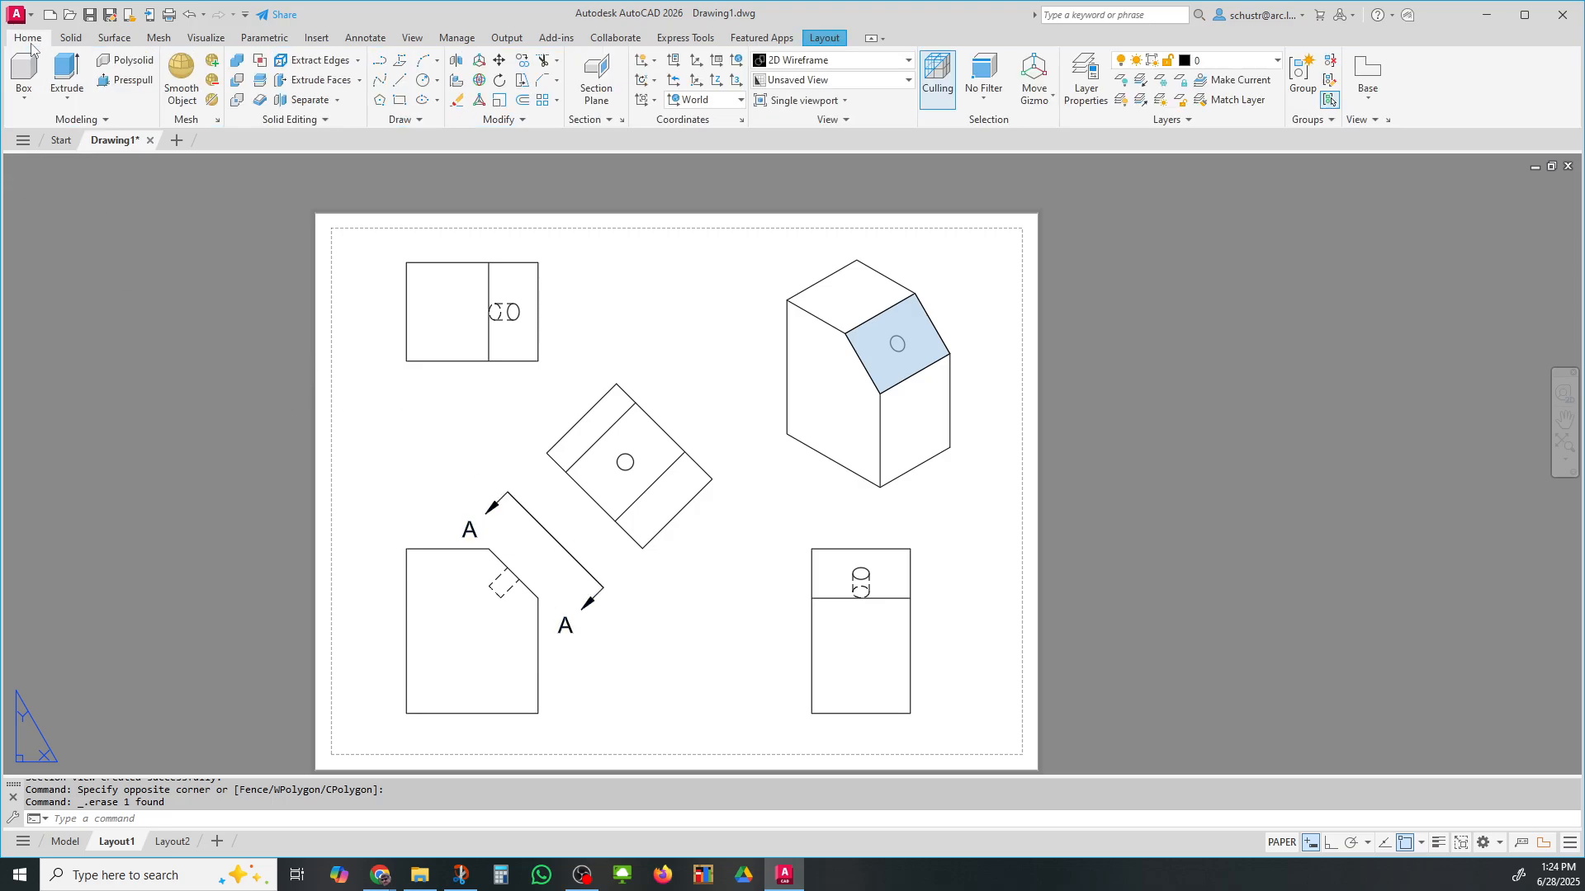
click(592, 602)
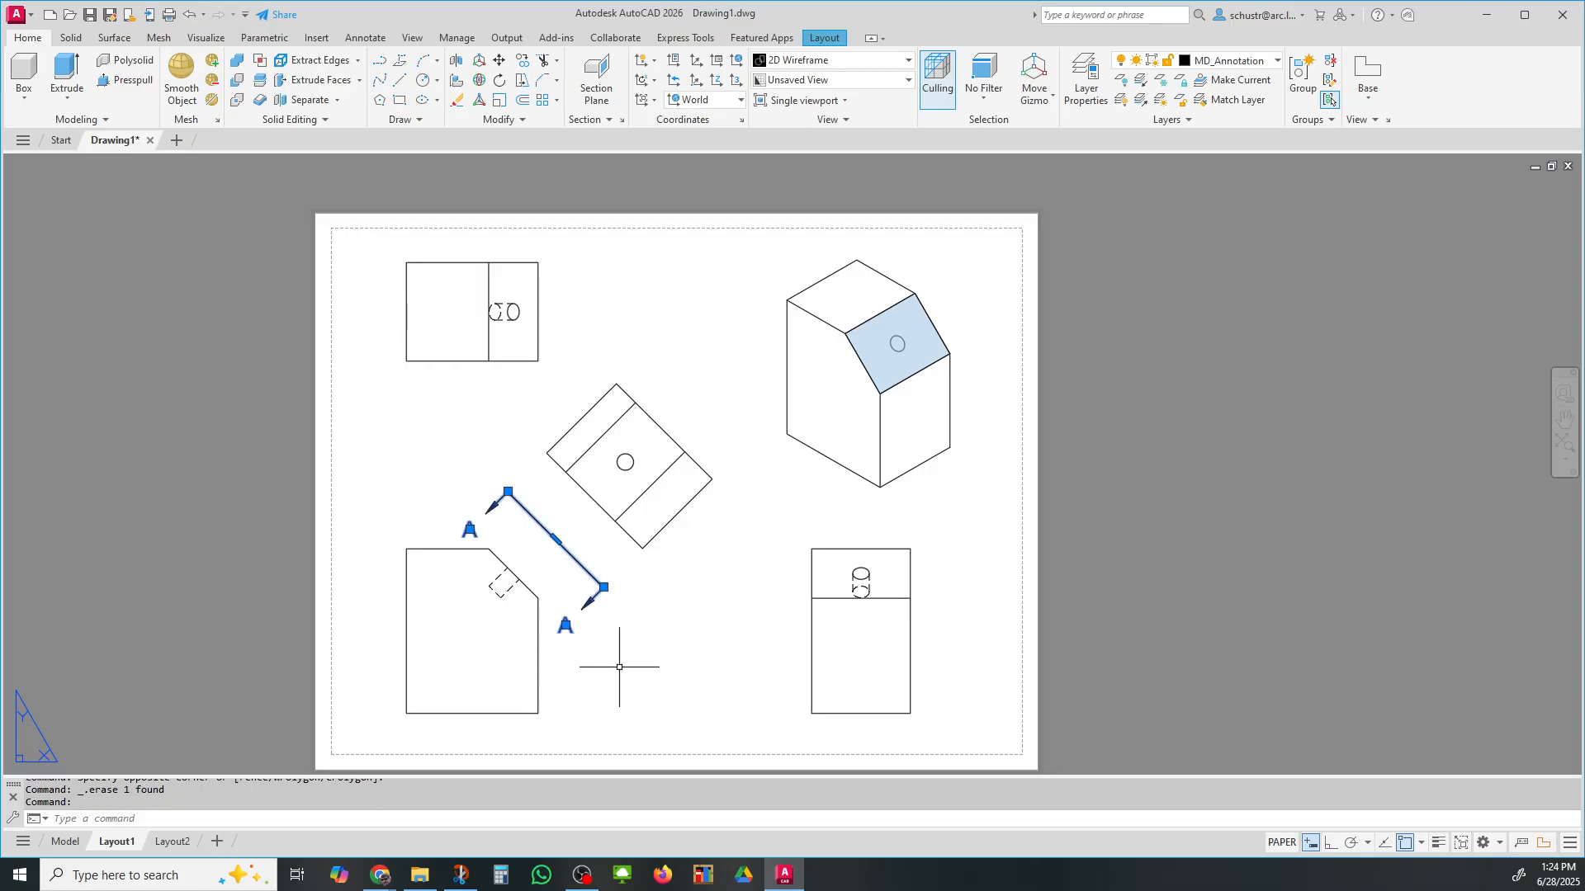
key(Delete)
key(ctrl+z)
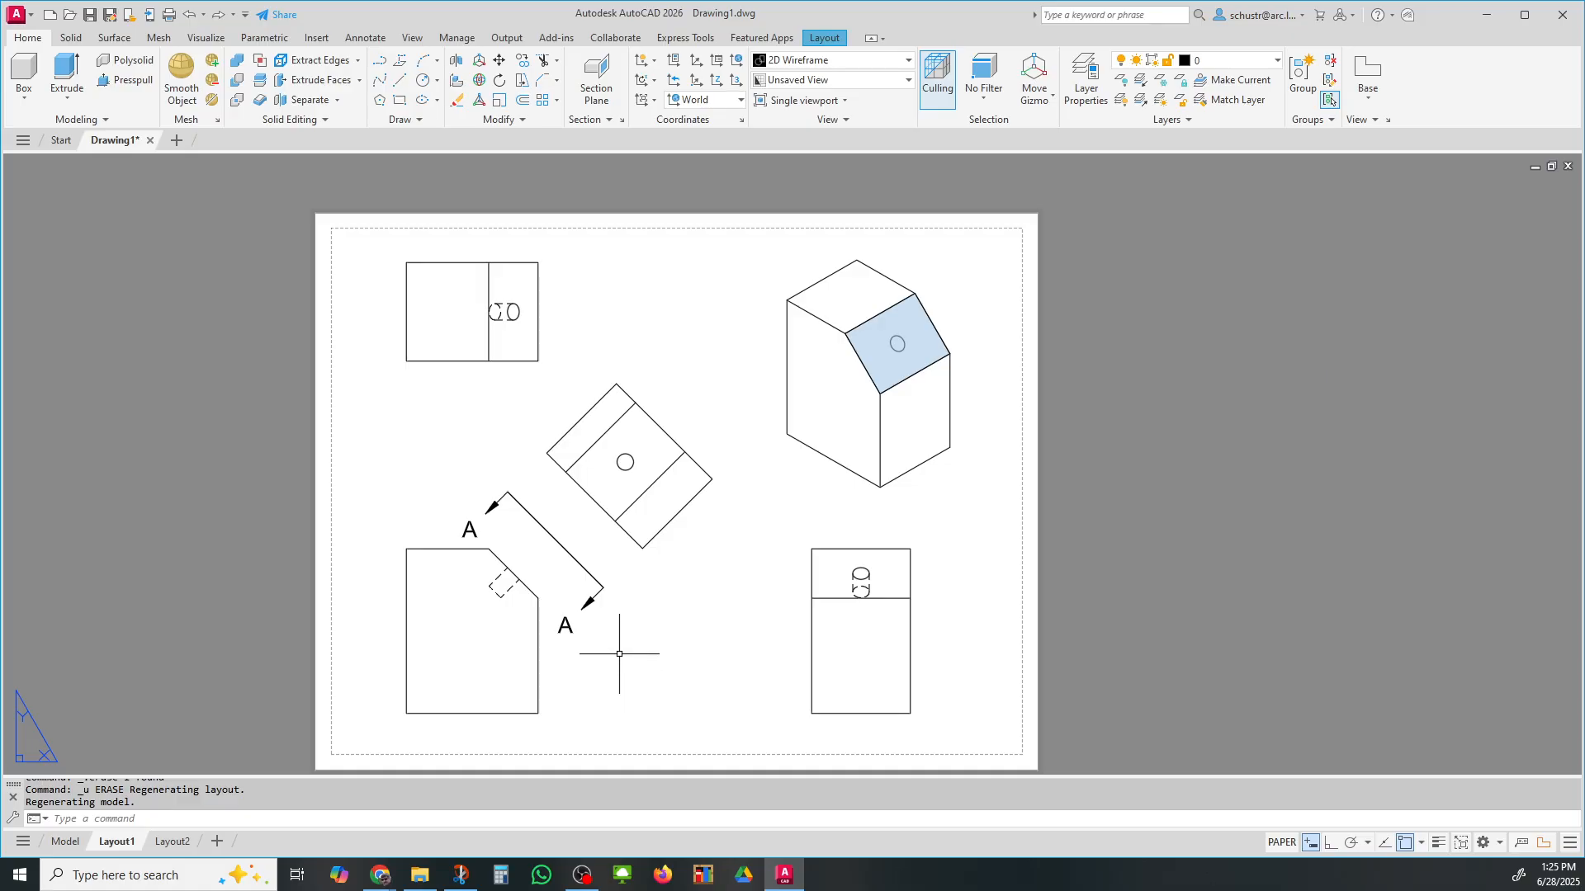
Step: Set the color of section line A-A to 255,255,255 in its properties so it blends into the paper
click(614, 605)
click(595, 580)
right_click(597, 594)
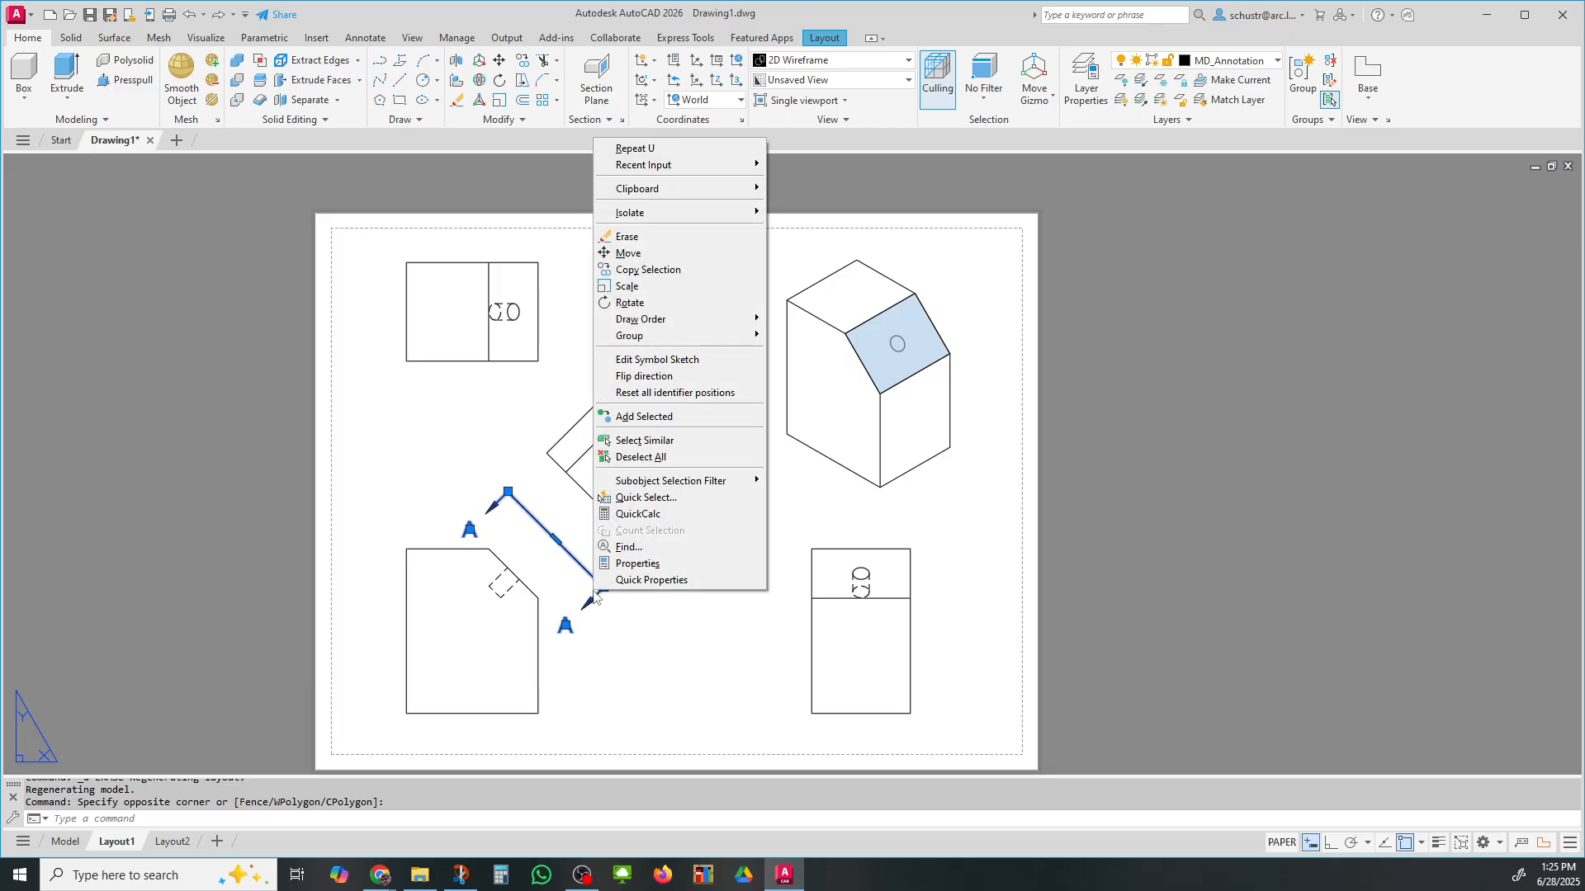
click(638, 563)
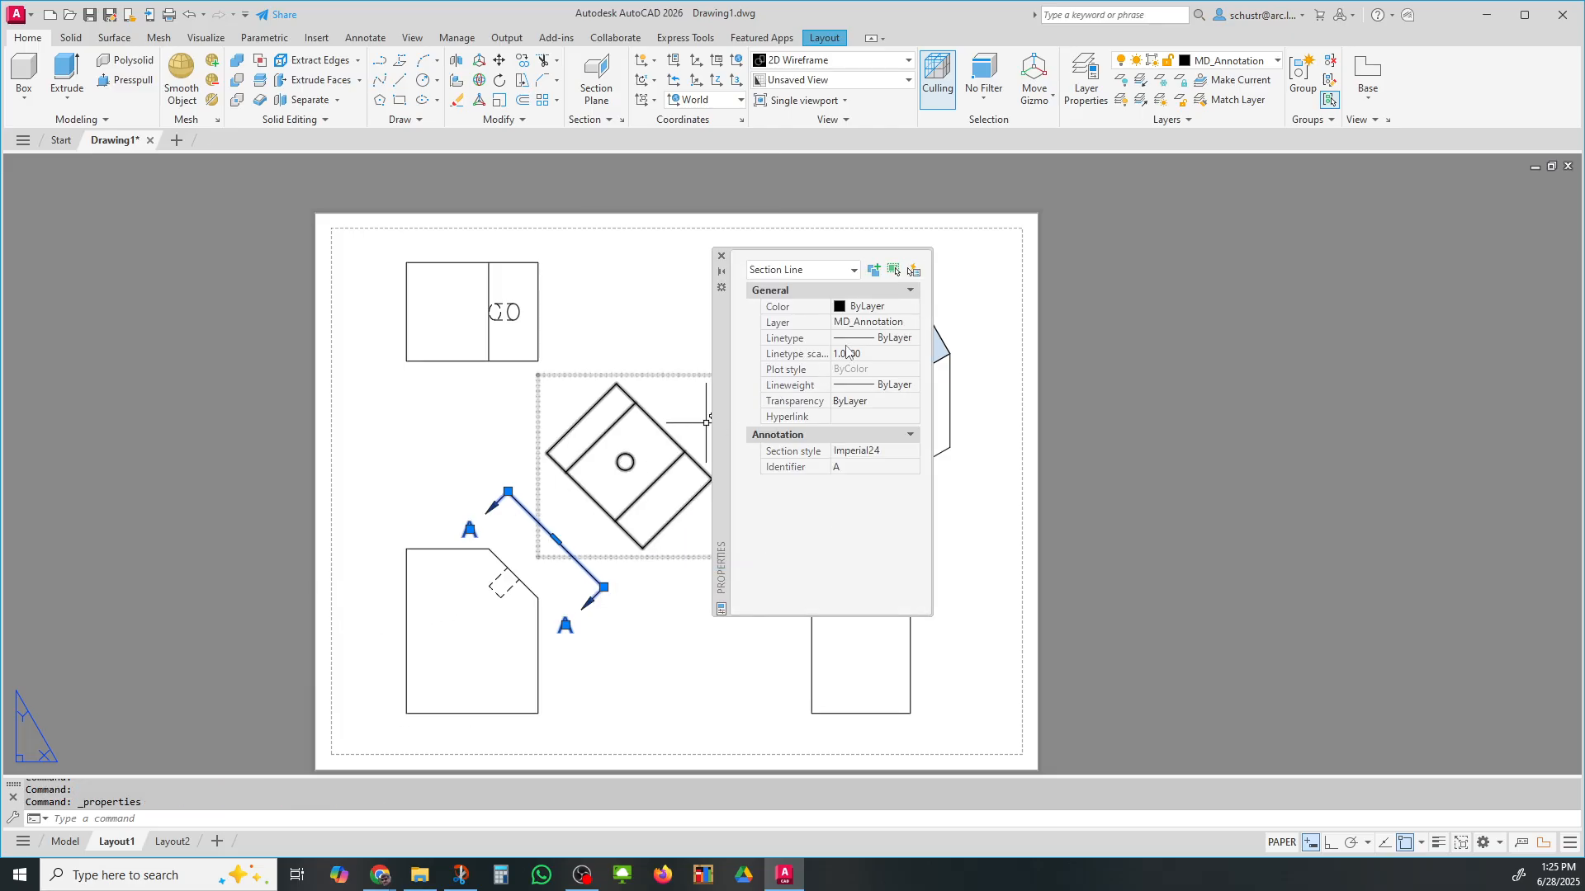
click(871, 306)
click(912, 306)
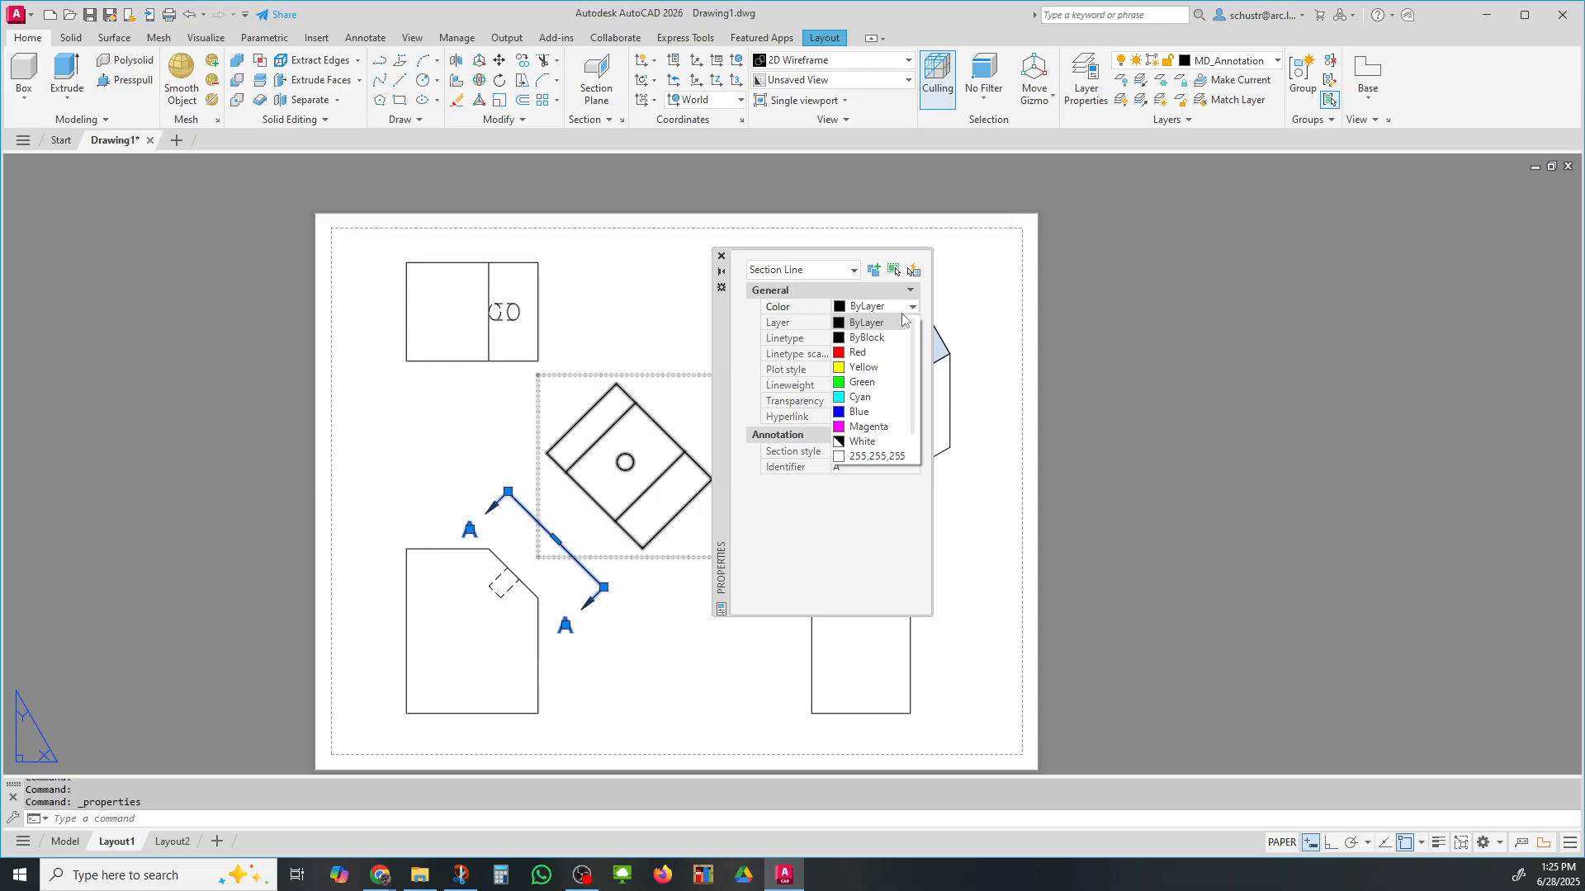
click(882, 456)
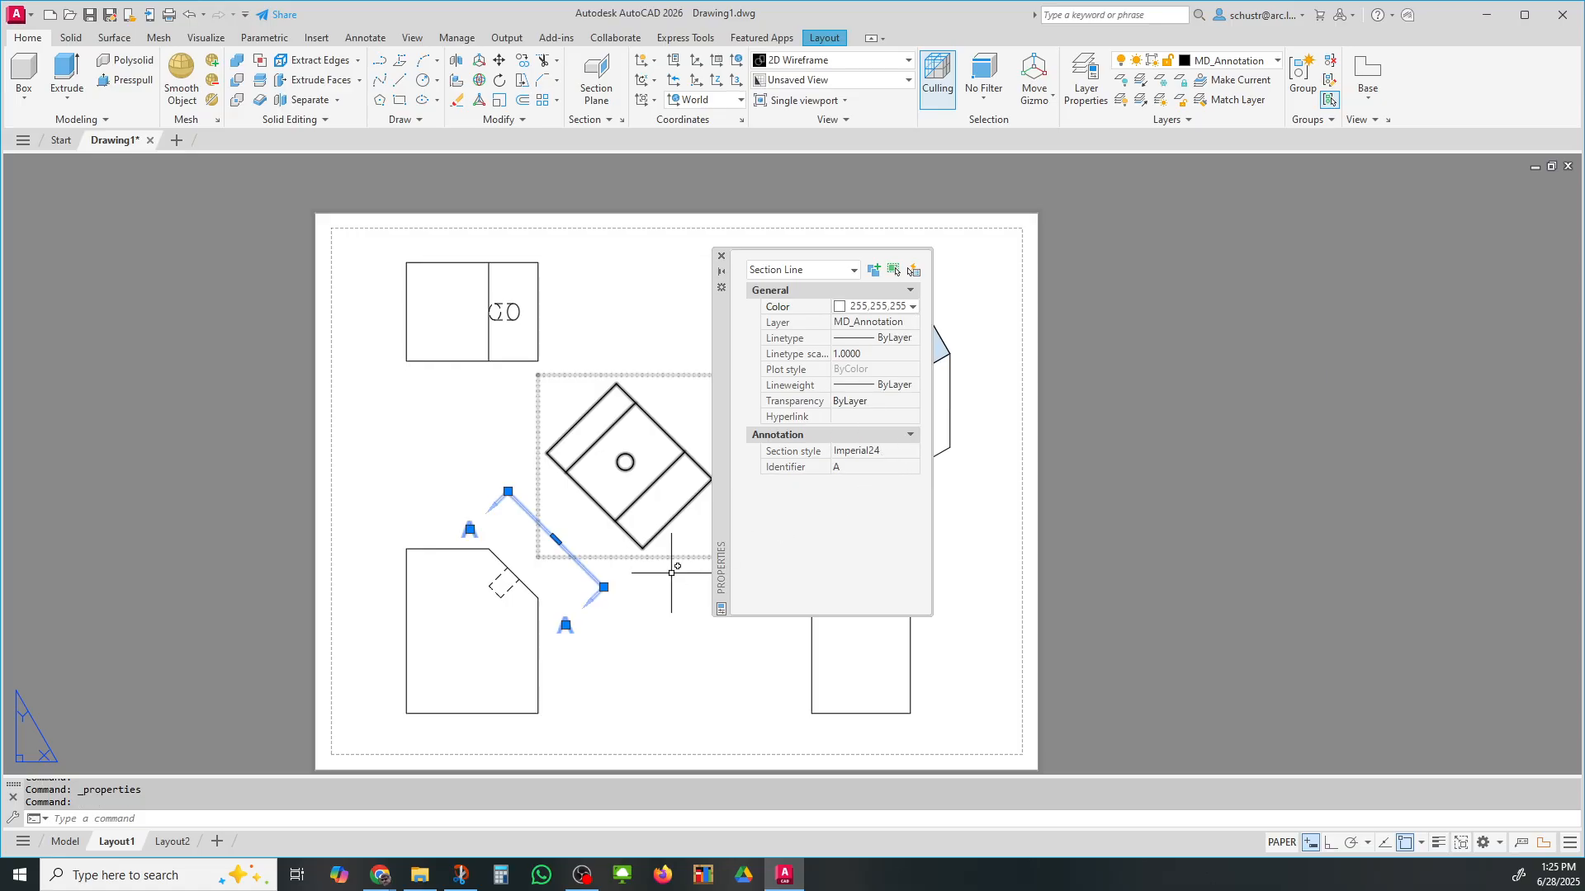
Step: Try to set the section line's transparency to 100, close its properties and clear the selection
click(883, 402)
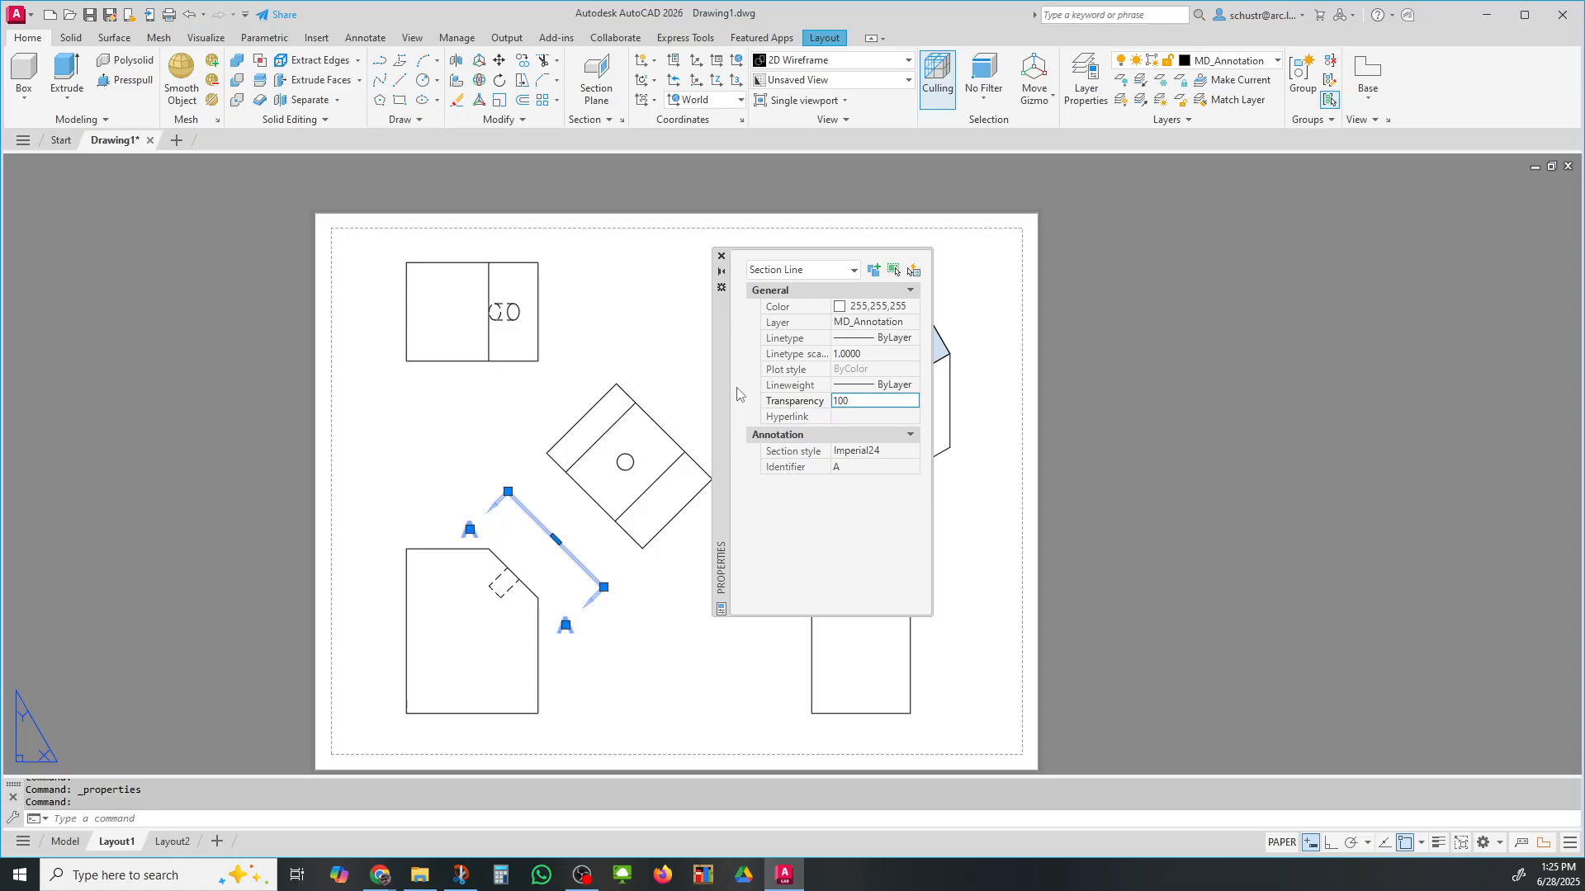
key(Tab)
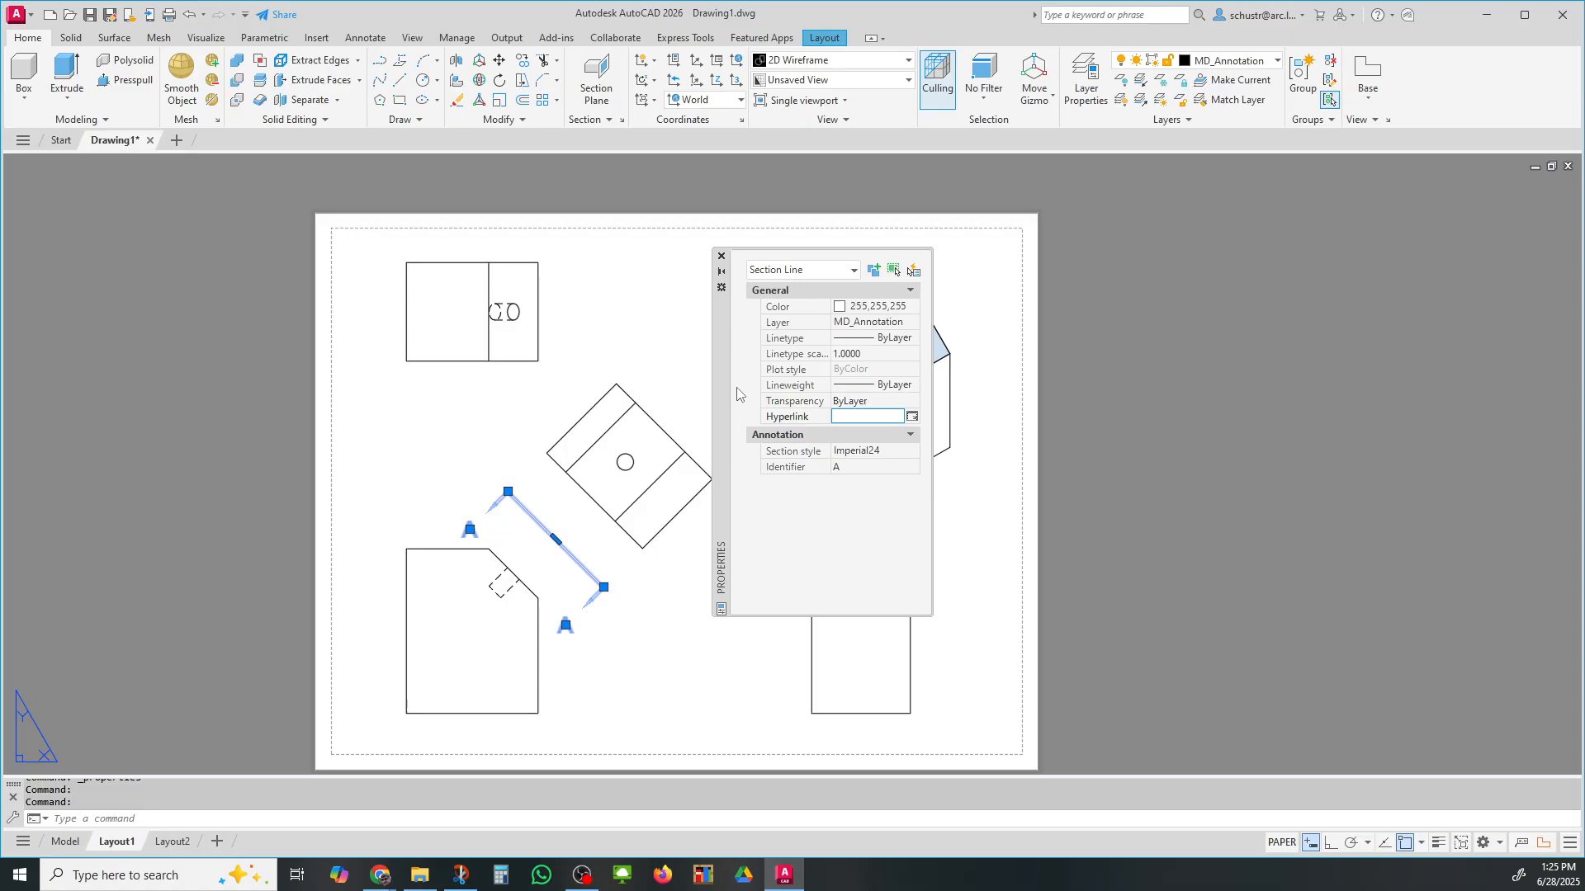
click(722, 257)
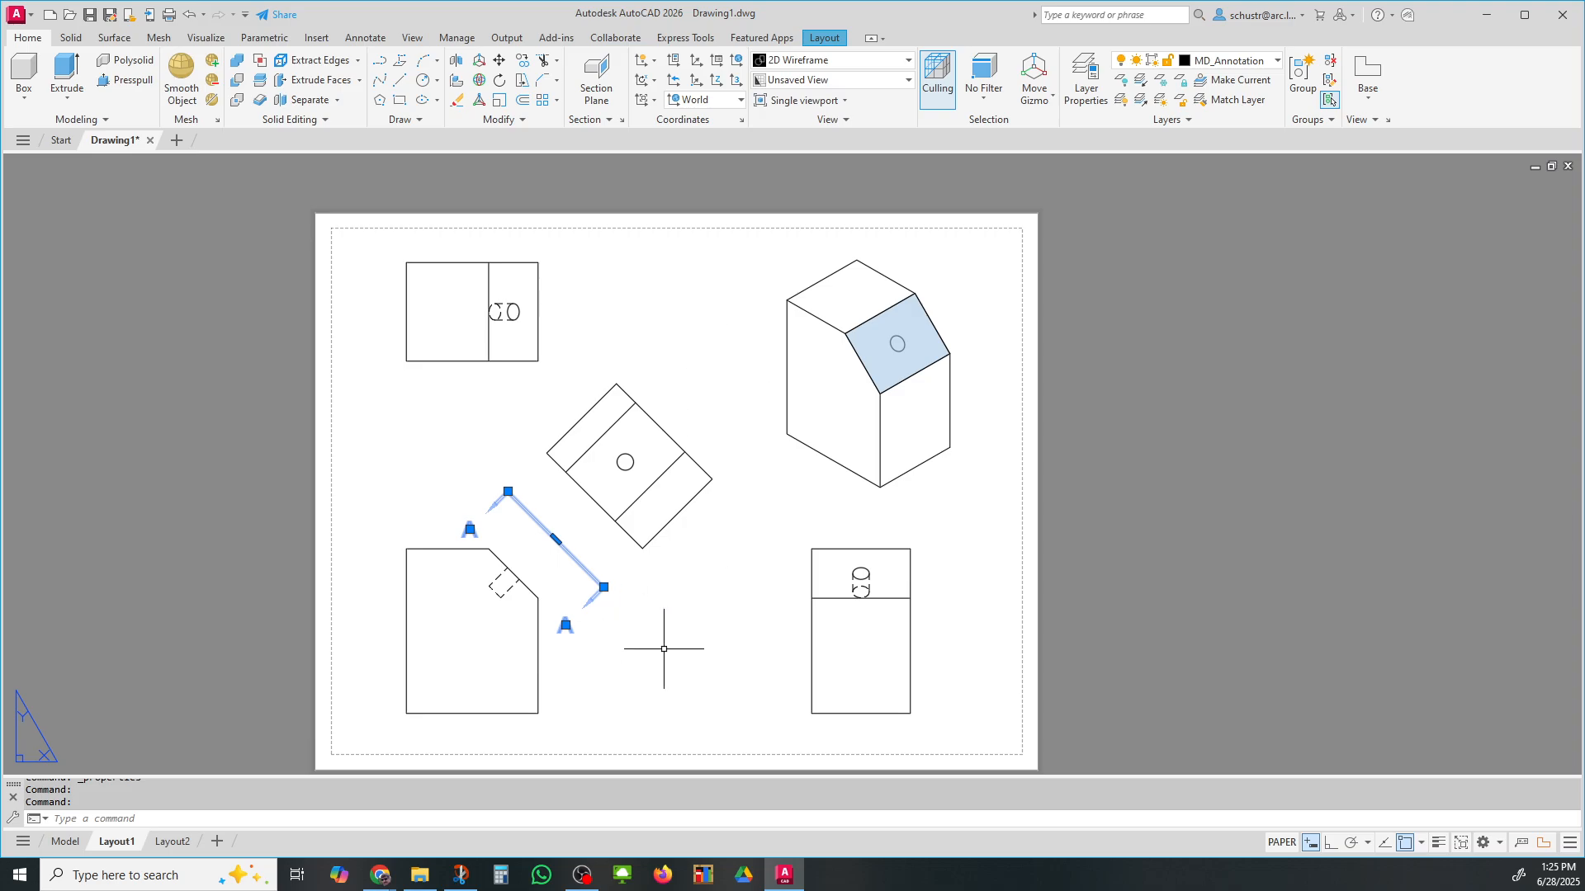
click(709, 679)
key(Escape)
key(Escape)
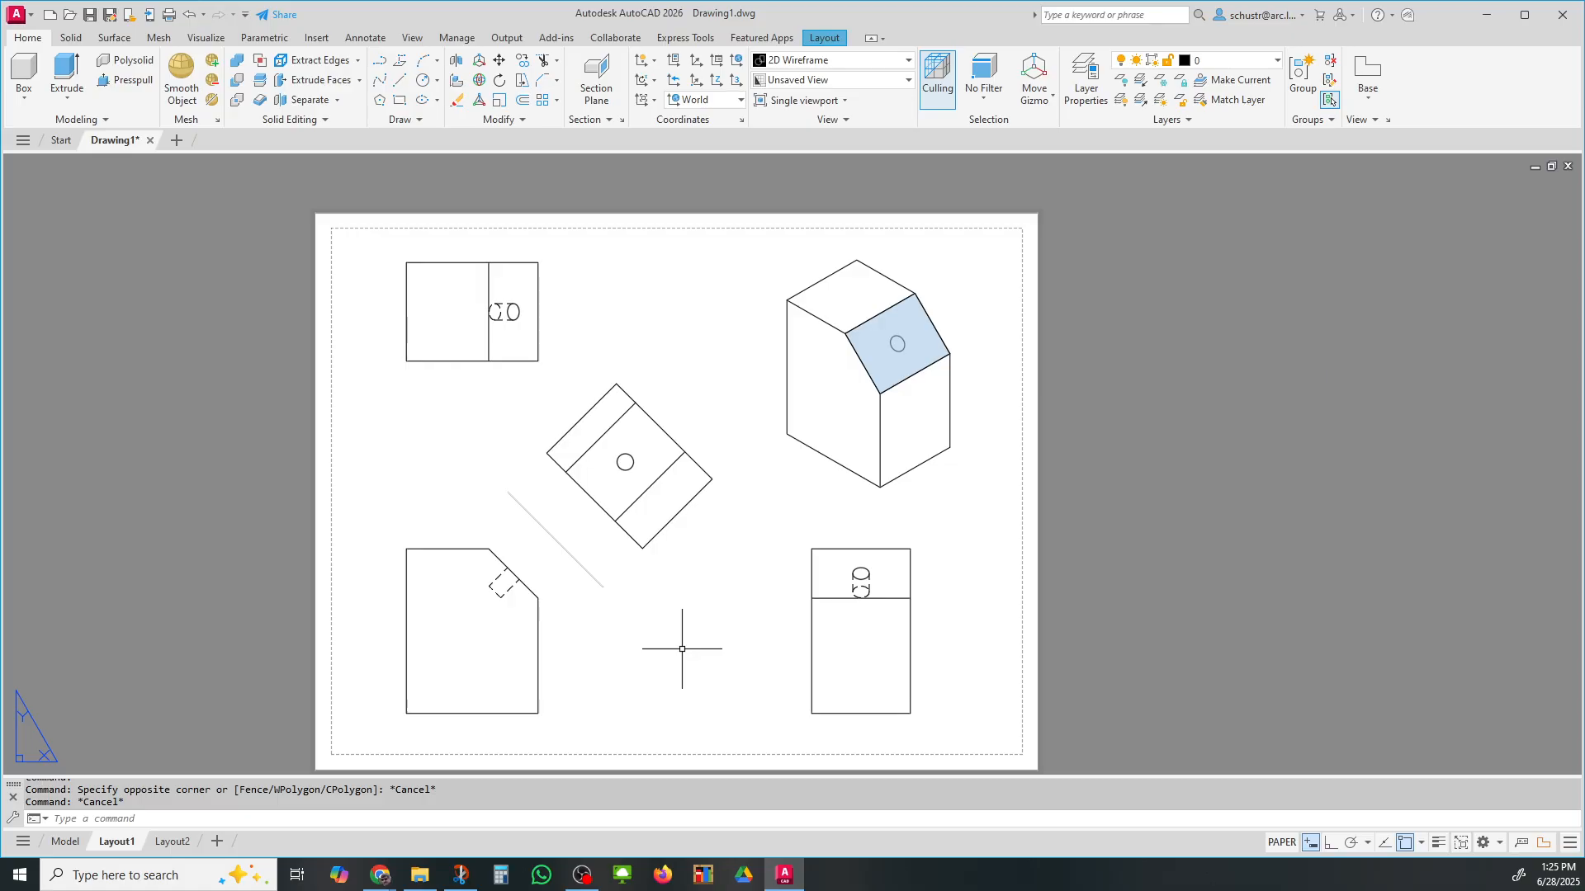
Step: Delete the leftover diagonal construction line between the front view and the auxiliary view
click(481, 475)
click(617, 598)
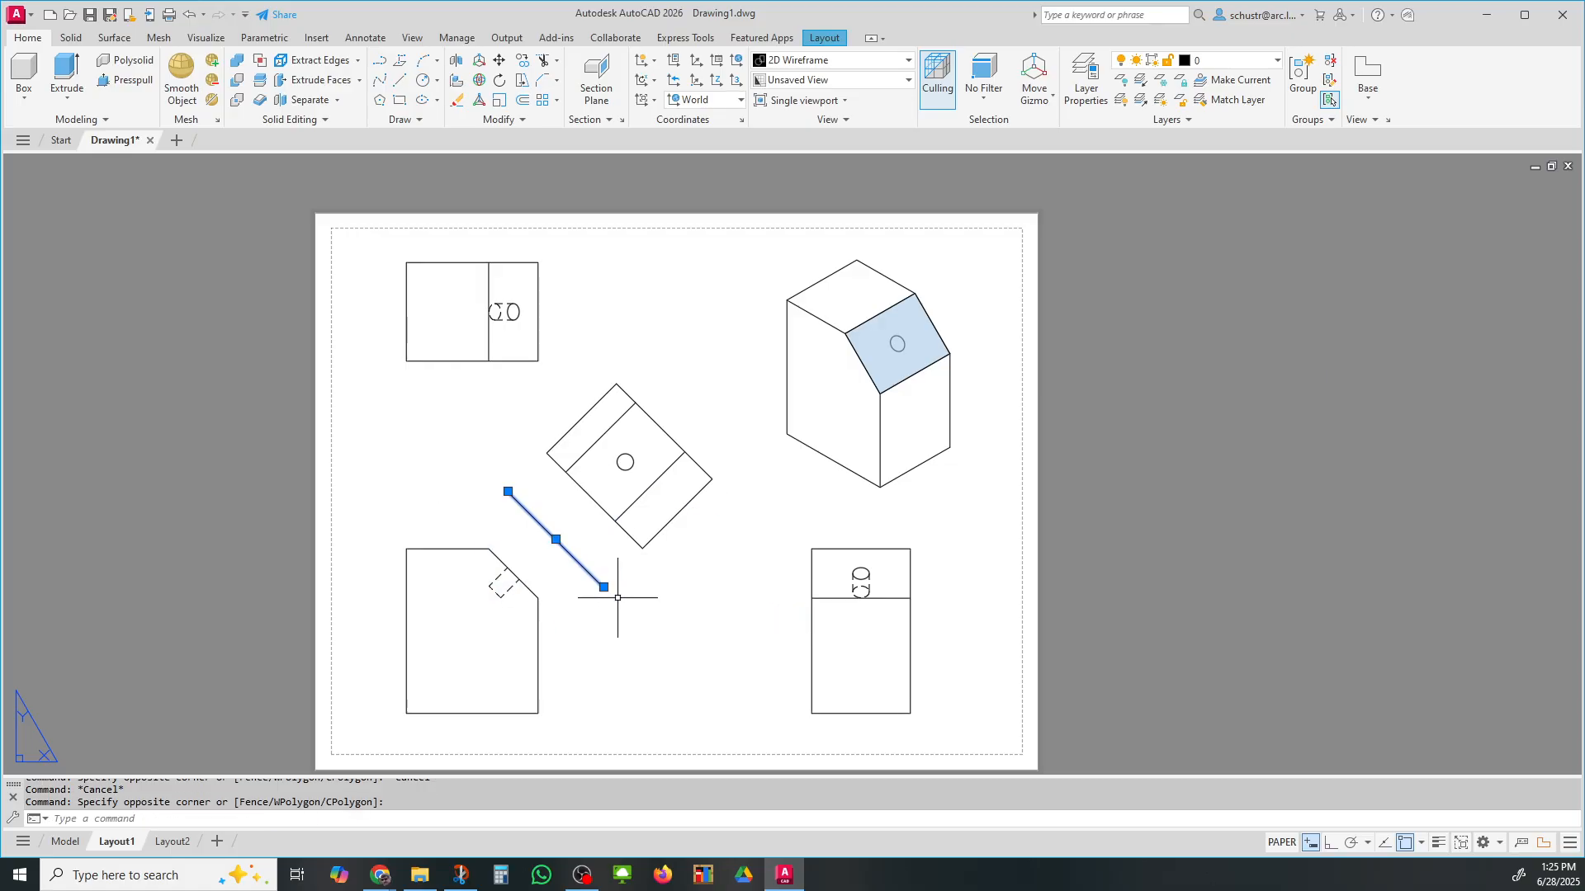
key(Delete)
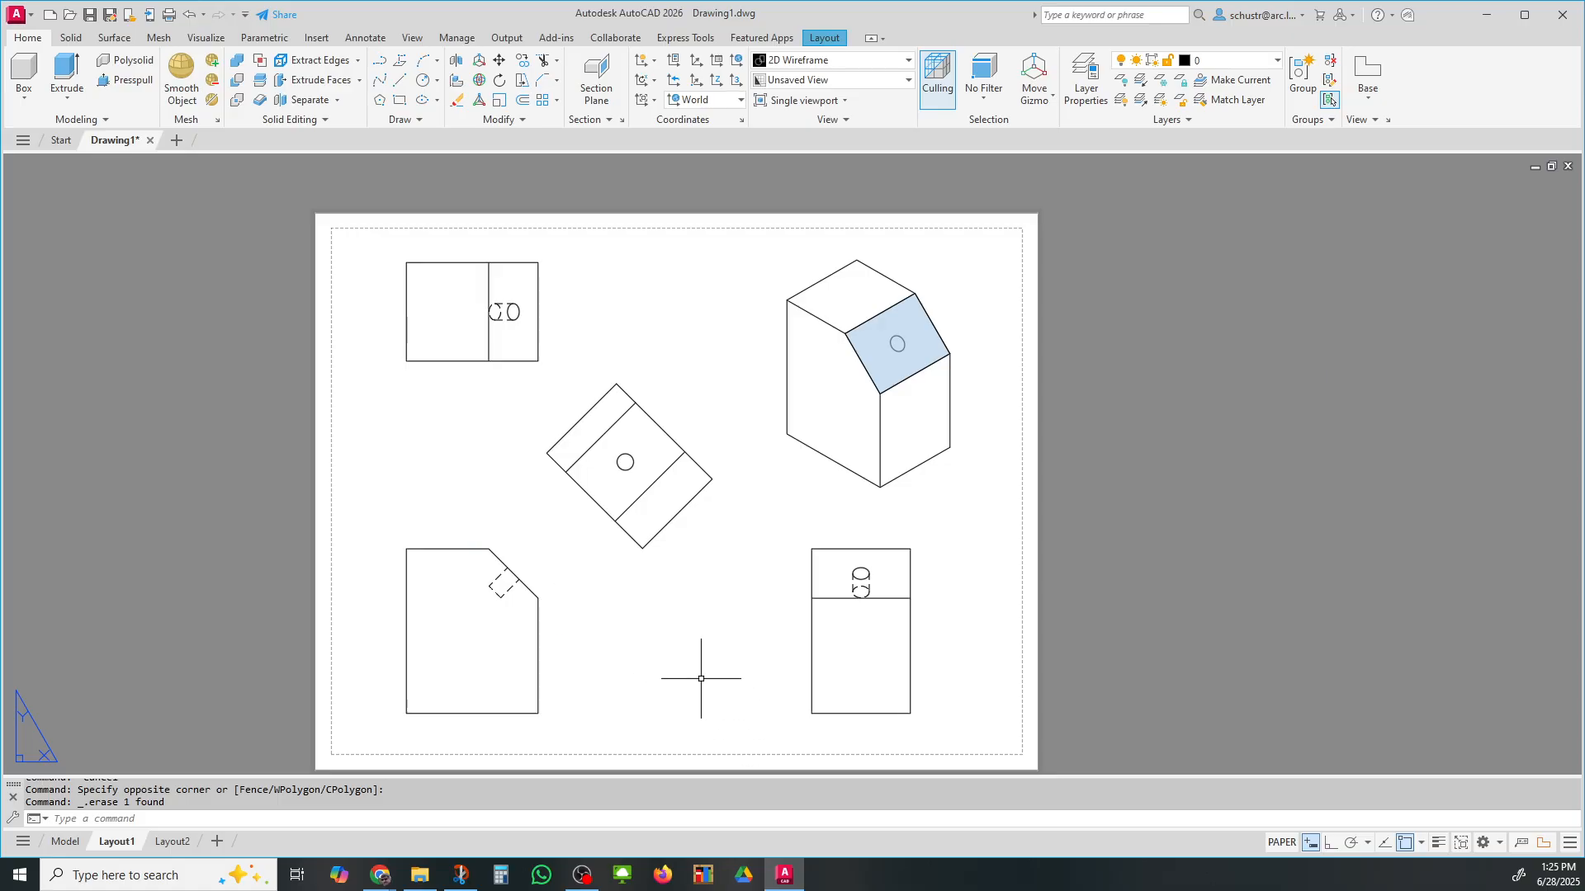
click(924, 339)
key(ctrl)
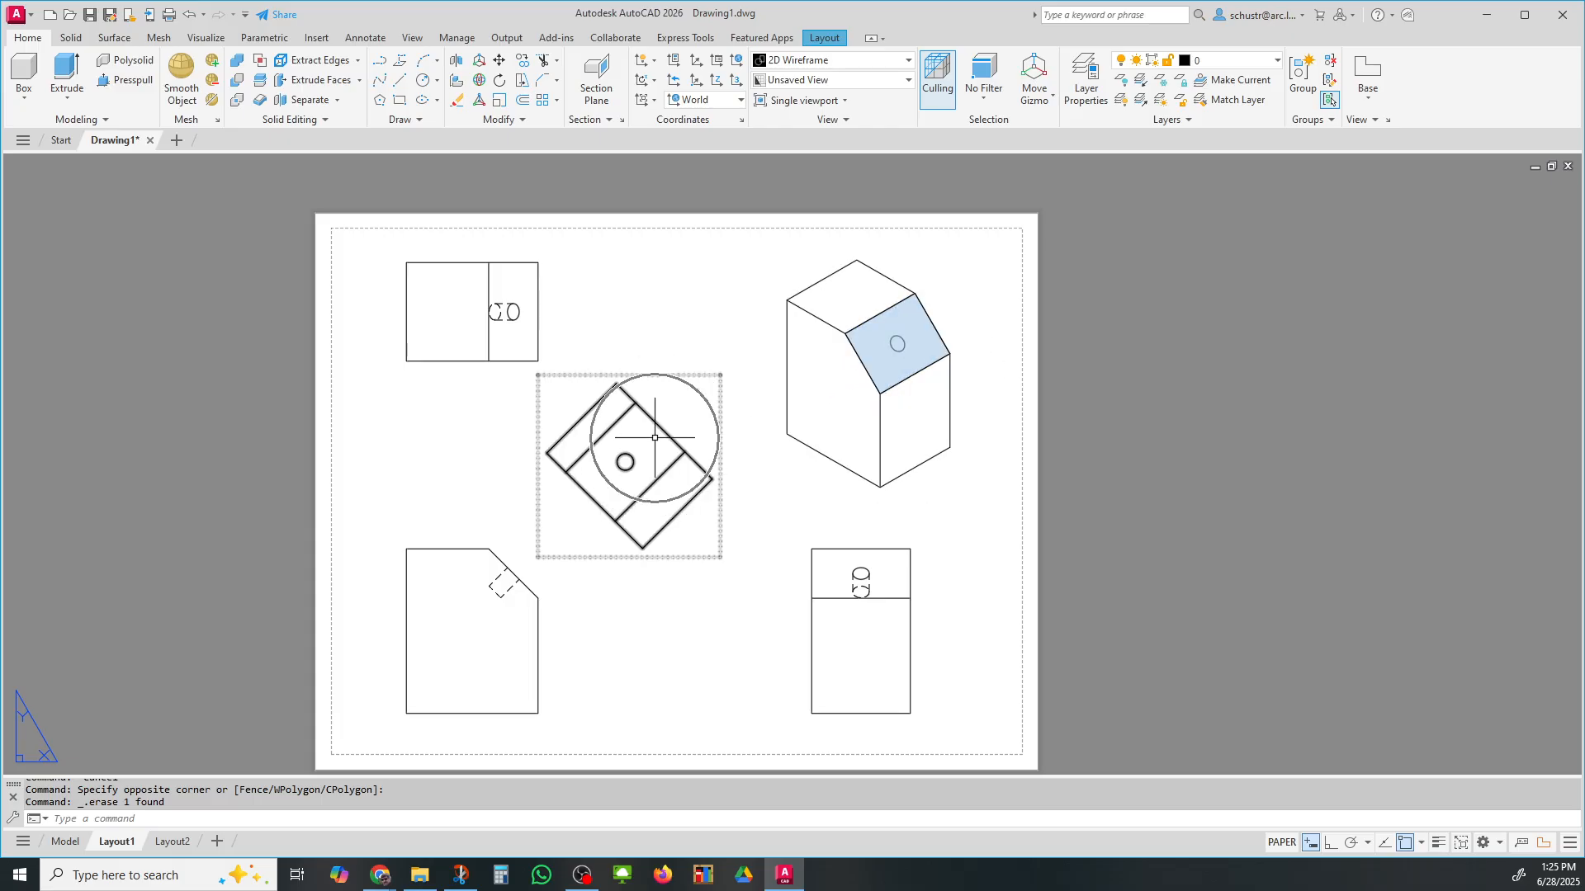
Step: Draw a projection line from the slanted edge's lower endpoint to the near lower corner of the inclined face in the auxiliary view
click(399, 80)
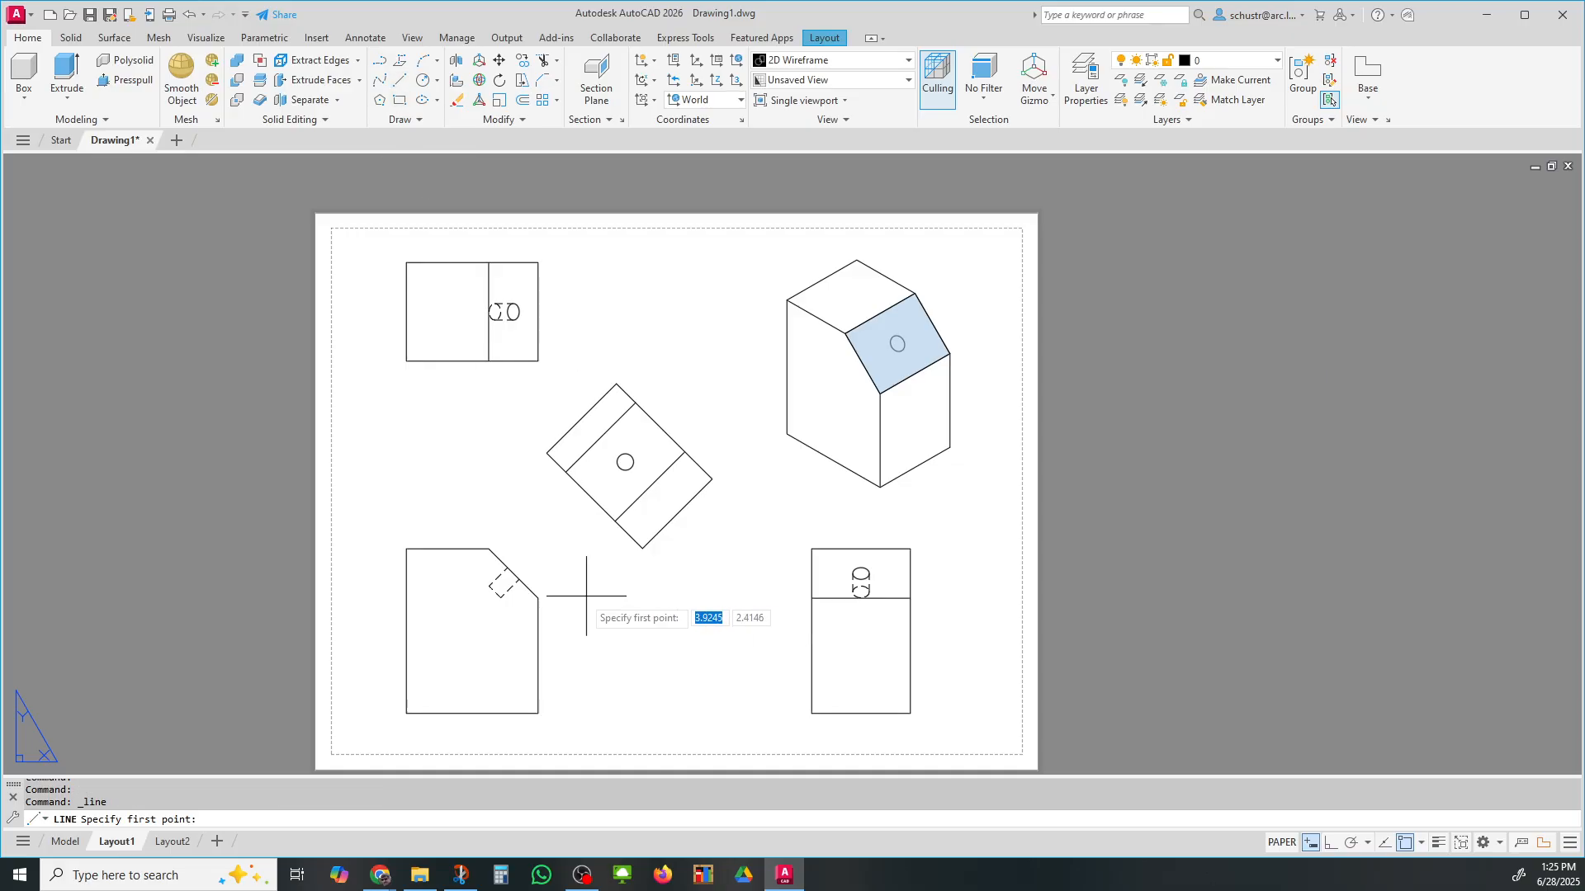
click(538, 596)
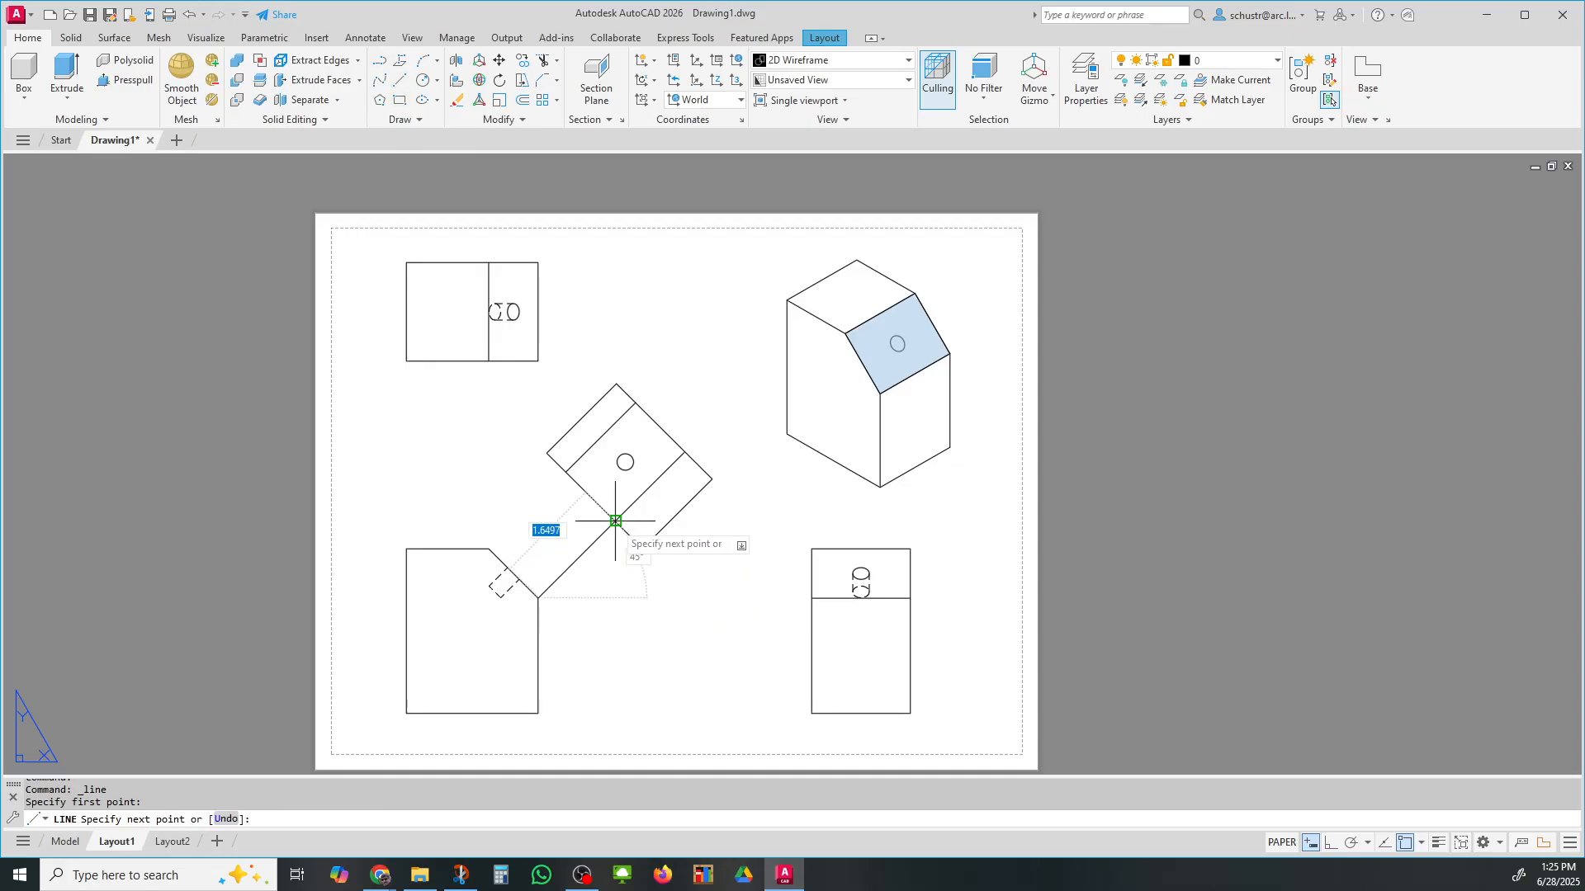
click(616, 521)
key(Escape)
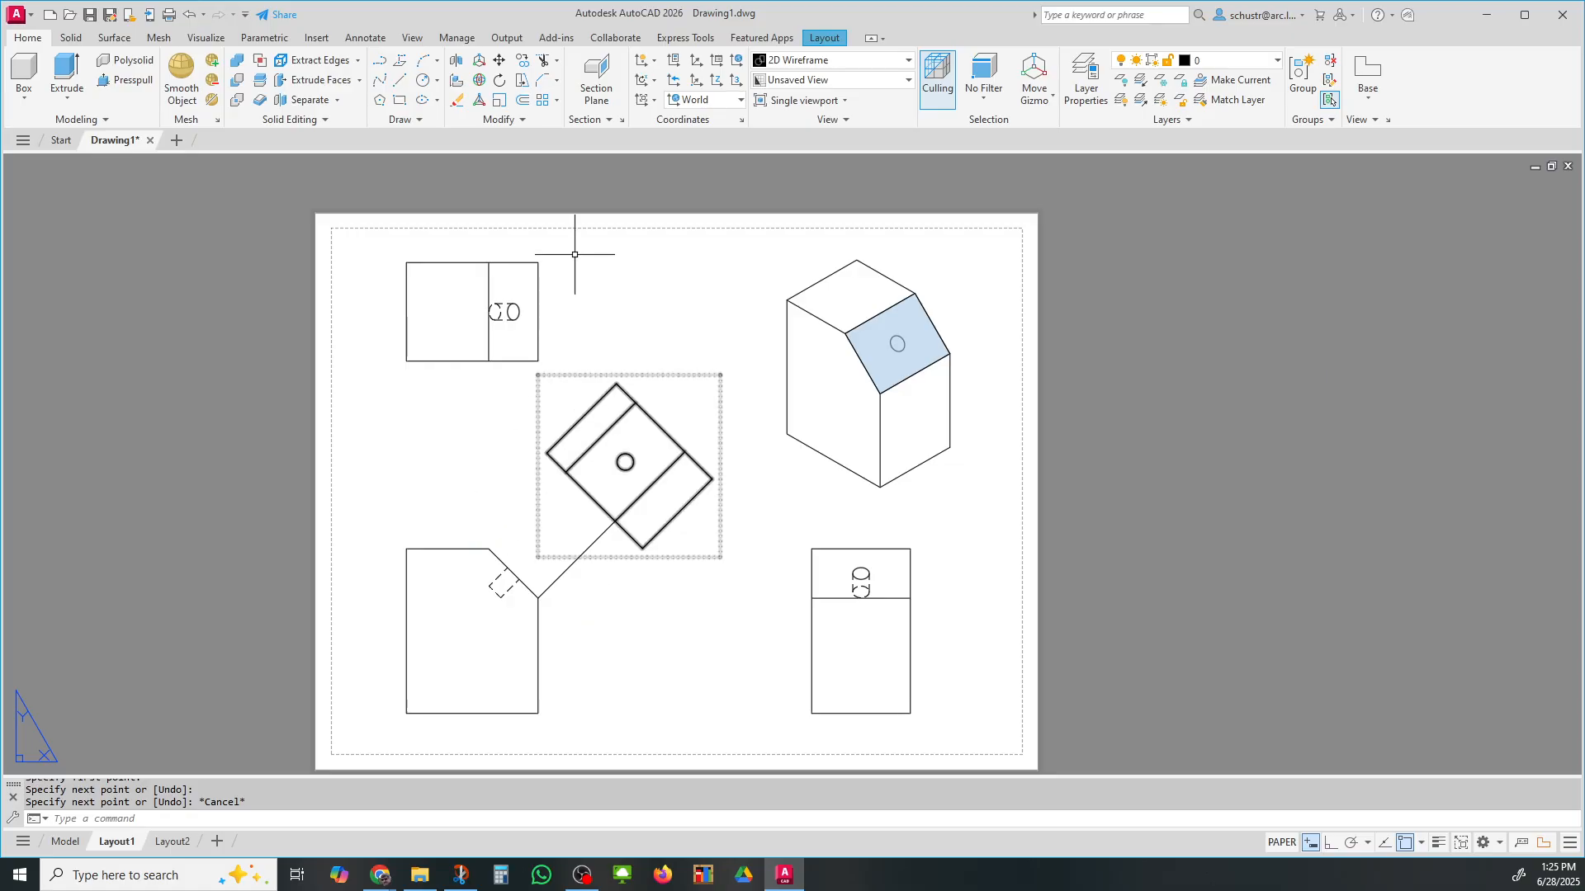
Step: Draw a projection line from the slanted edge's upper endpoint to the inclined face's matching upper corner in the auxiliary view
click(399, 80)
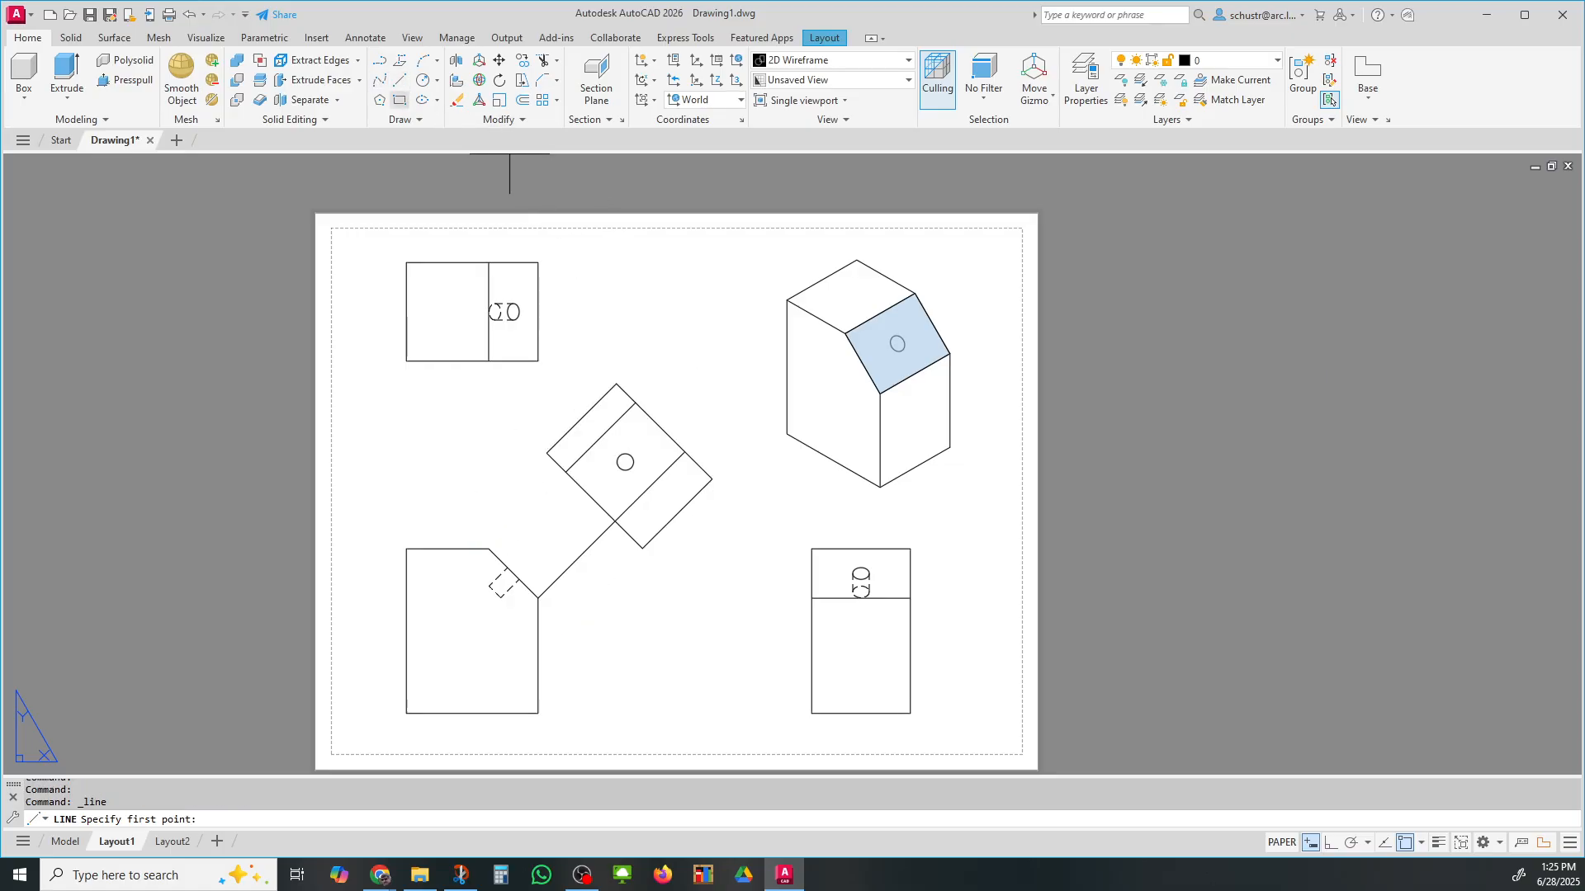
click(489, 549)
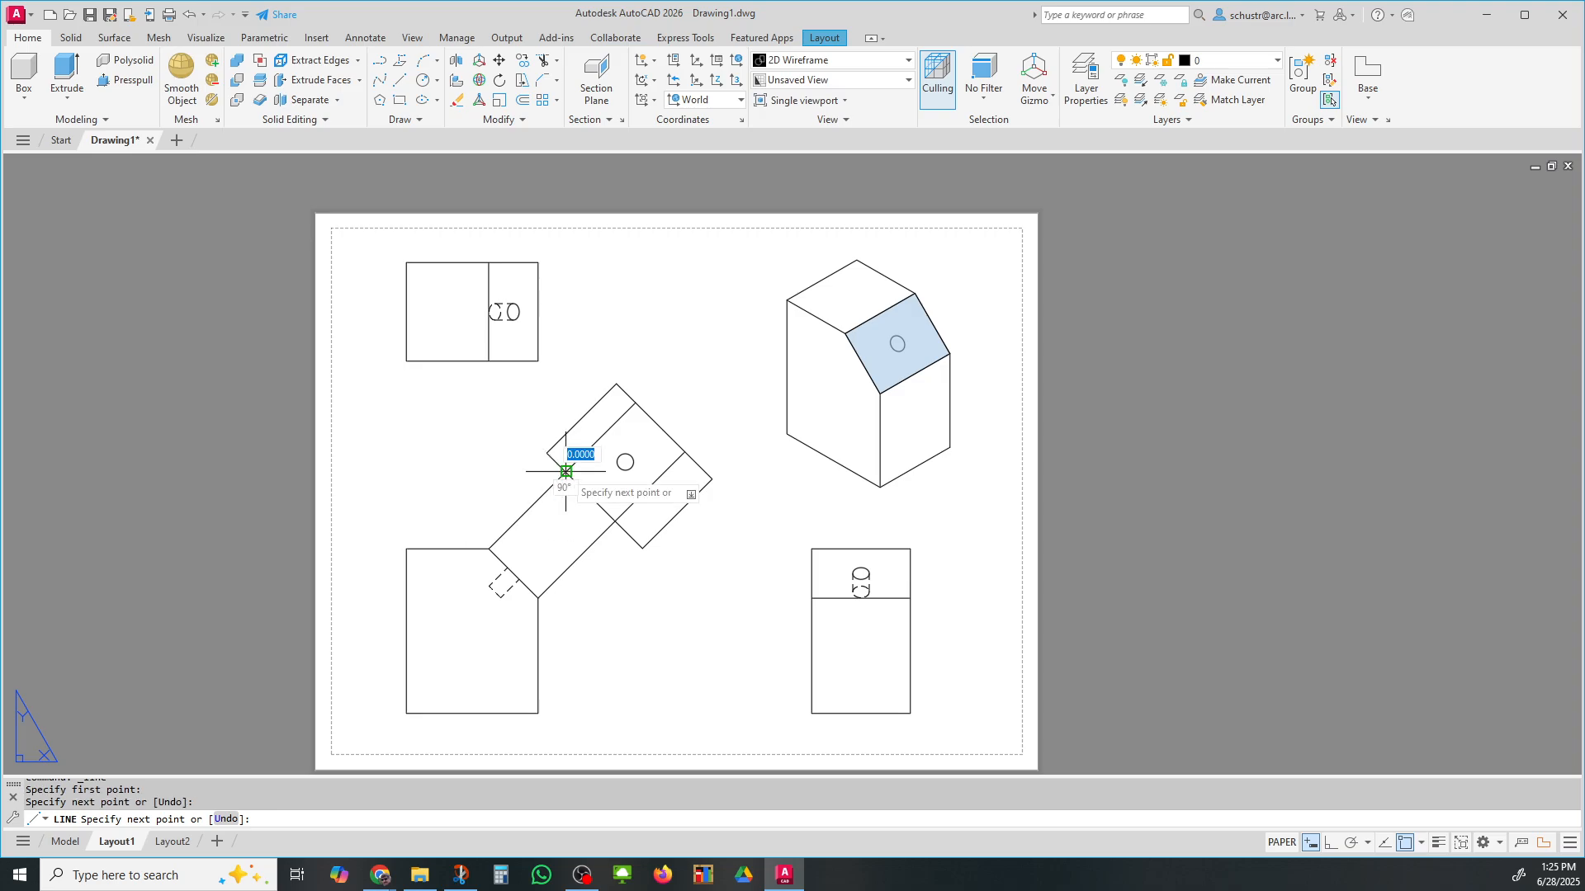
key(Escape)
key(Escape)
click(399, 80)
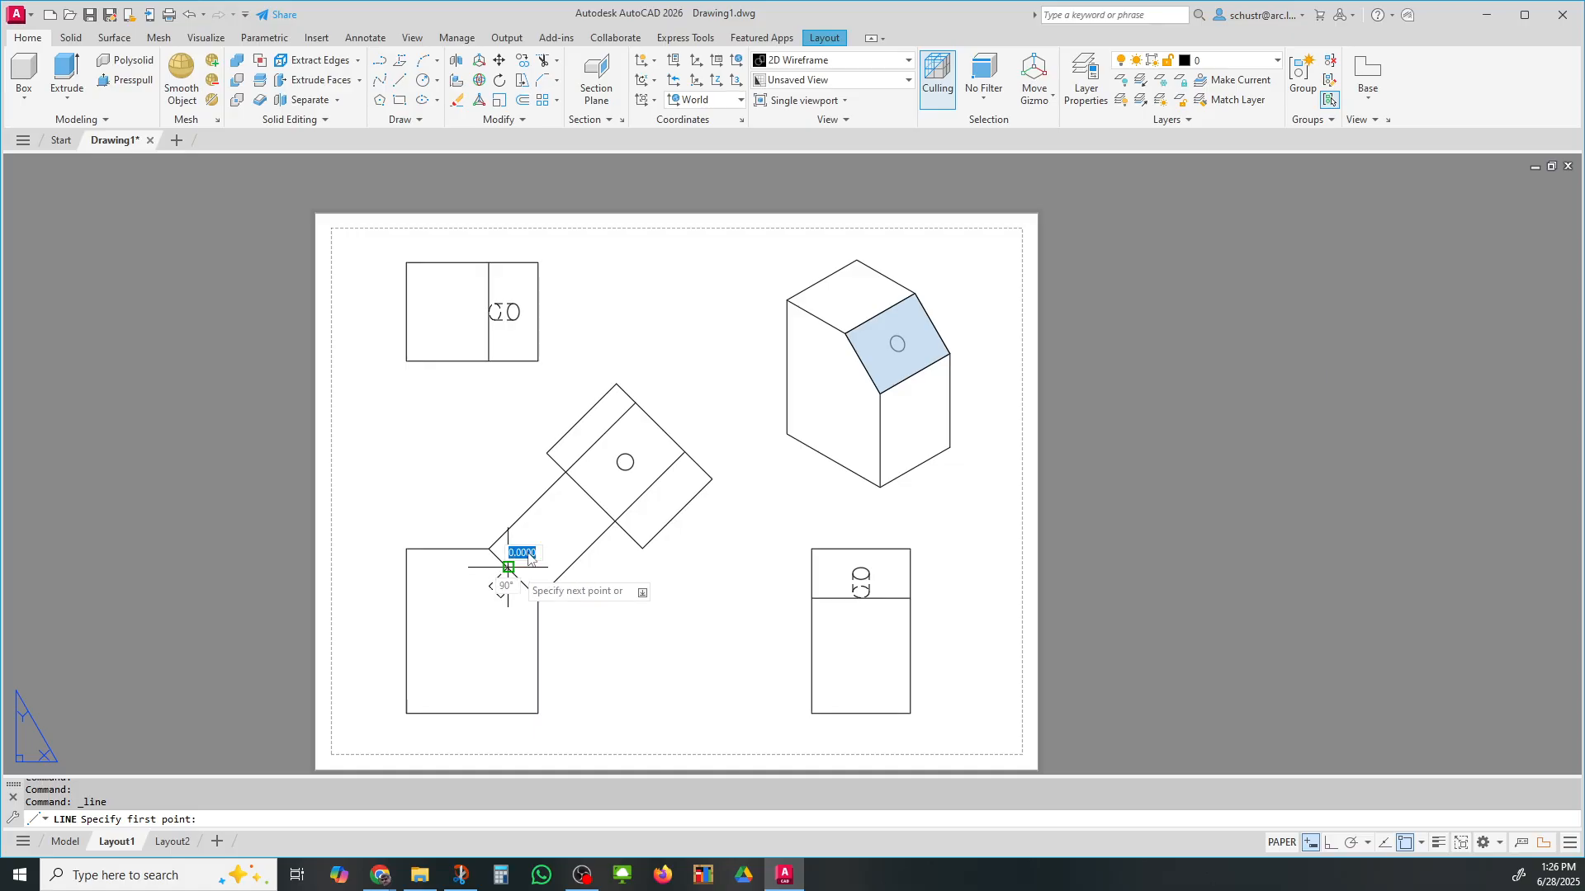
click(509, 568)
key(Escape)
key(Escape)
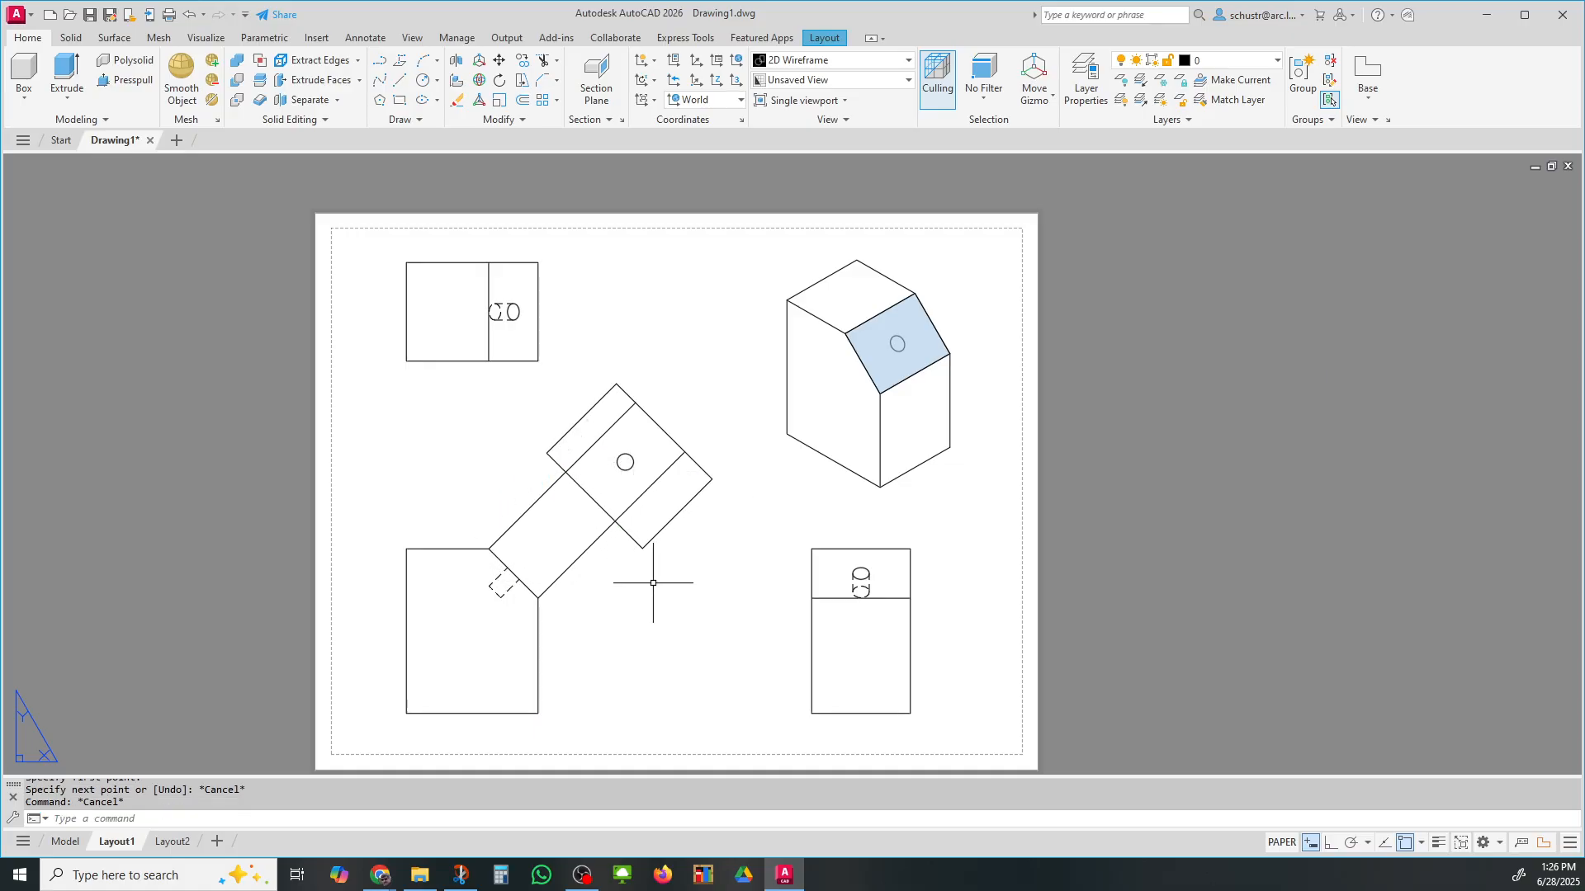